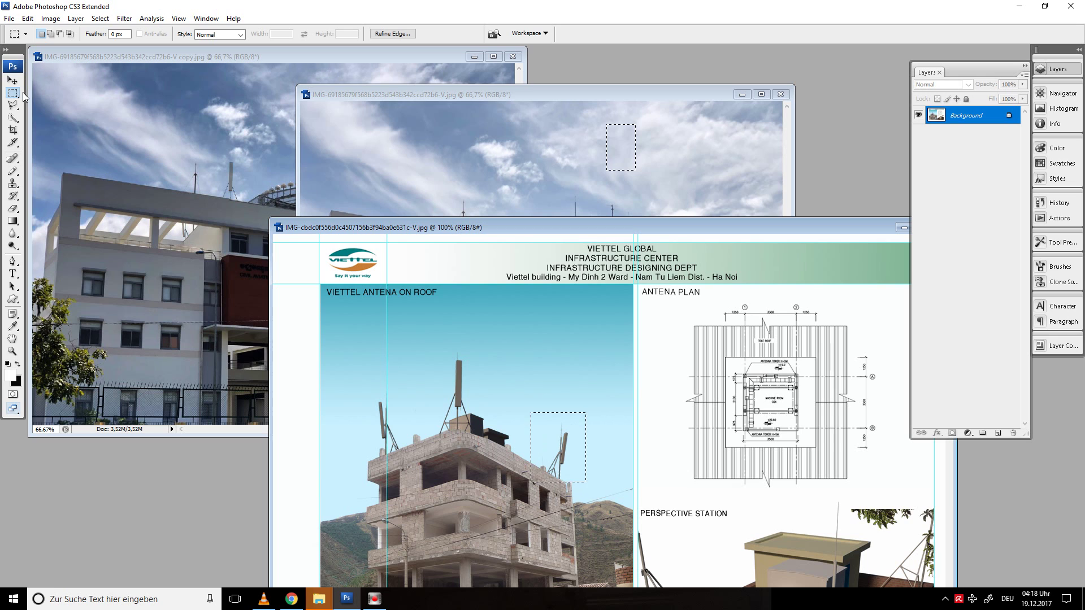
Cut the selected antenna from the Viettel sheet image and paste it into the CATC building photo
{"action": "left_click", "coordinate": [27, 18]}
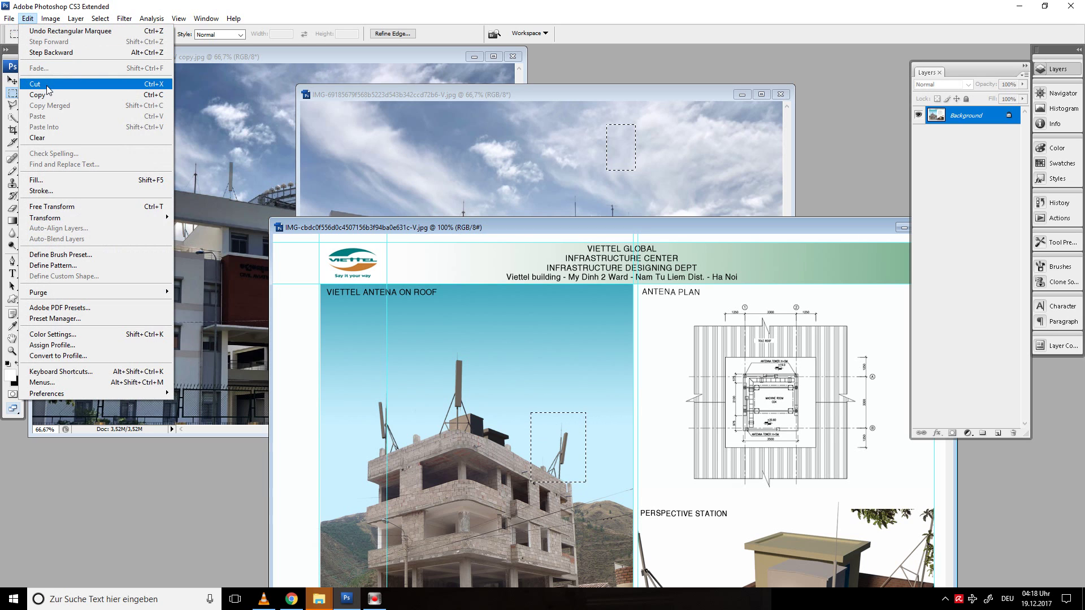
{"action": "left_click", "coordinate": [46, 84]}
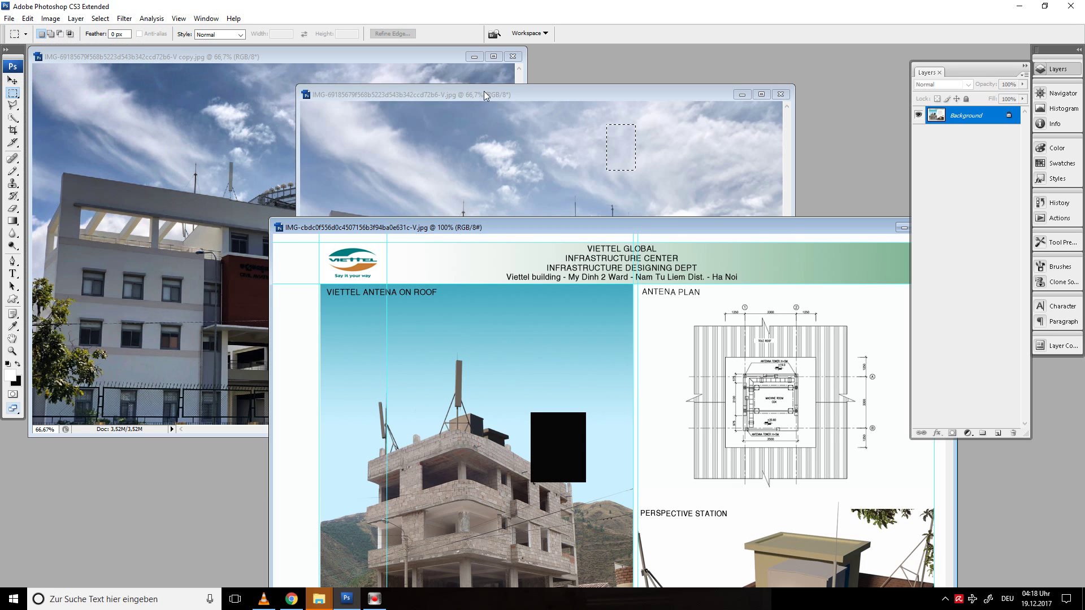
{"action": "left_click", "coordinate": [484, 93]}
{"action": "right_click", "coordinate": [533, 263]}
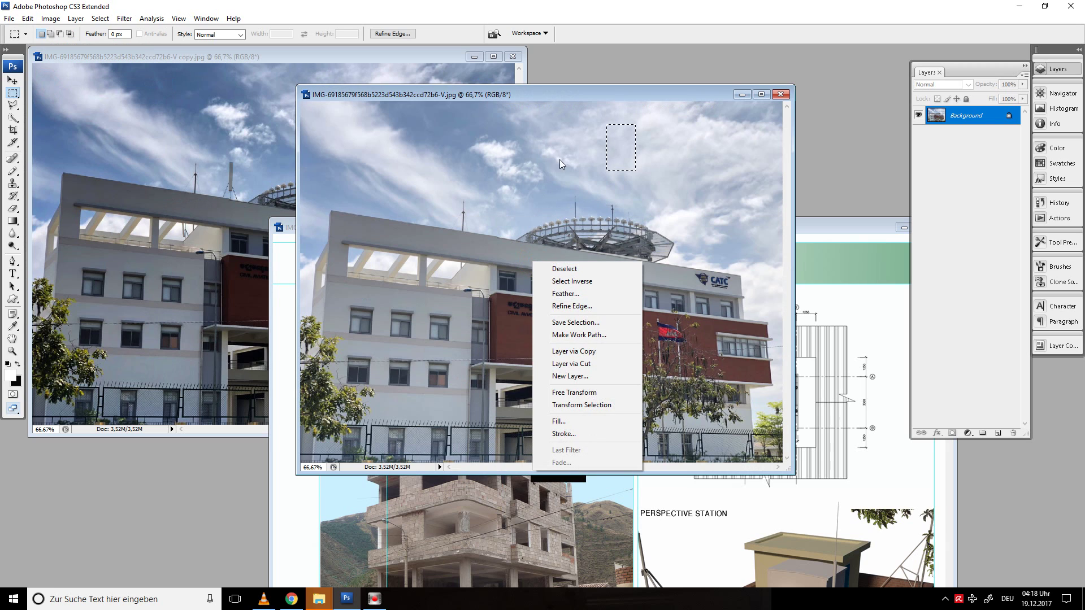
{"action": "left_click", "coordinate": [633, 97]}
{"action": "right_click", "coordinate": [525, 224]}
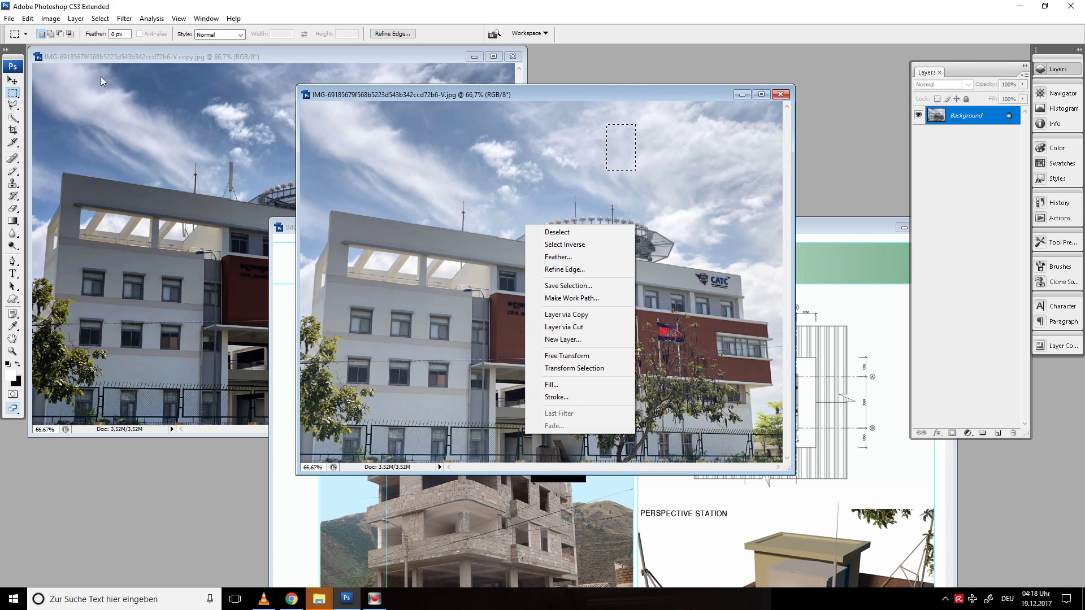
{"action": "left_click", "coordinate": [15, 20]}
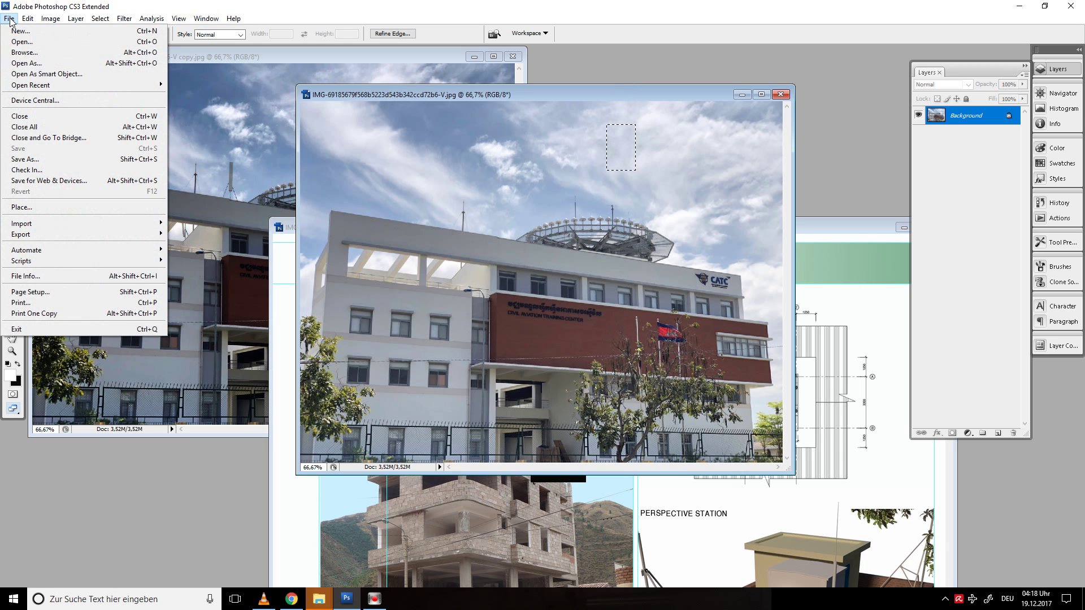
{"action": "mouse_move", "coordinate": [26, 22]}
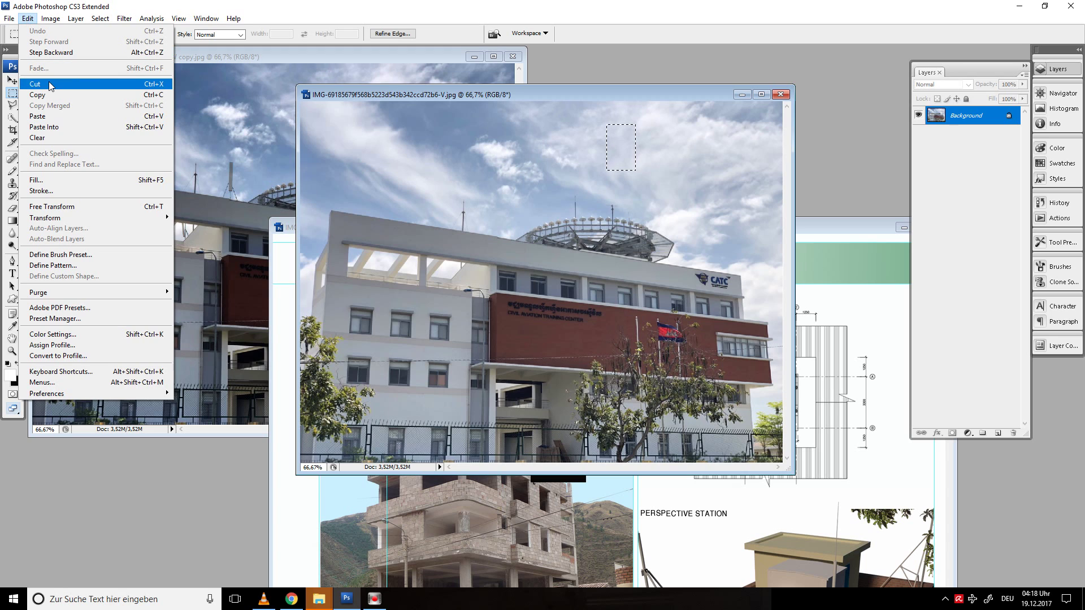
{"action": "left_click", "coordinate": [50, 117]}
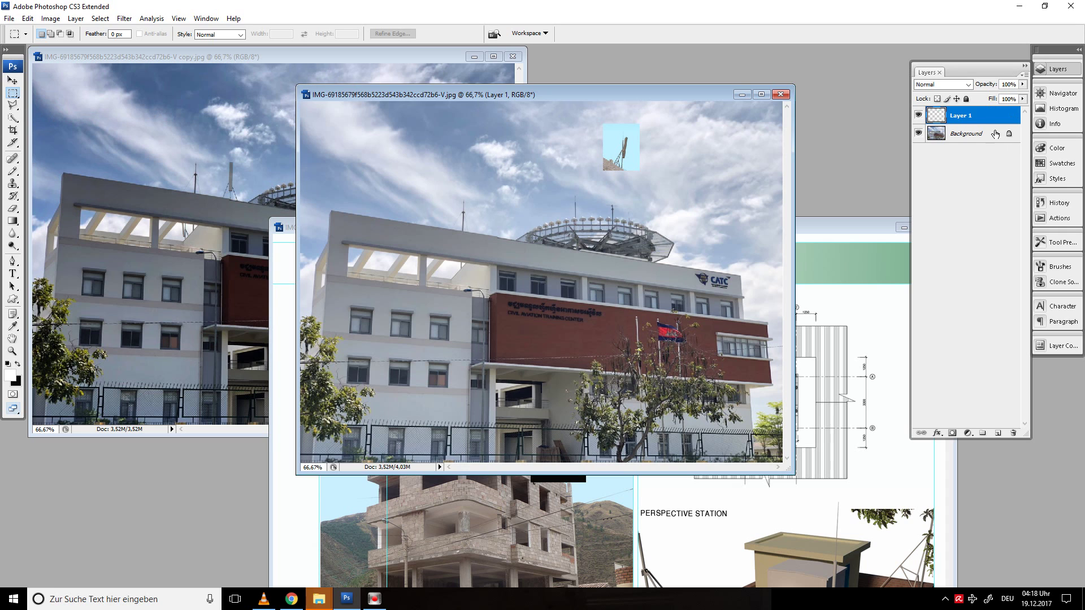
Display the building photo enlarged in full screen mode with the menu bar
{"action": "scroll", "coordinate": [672, 200], "scroll_direction": "up", "scroll_amount": 3}
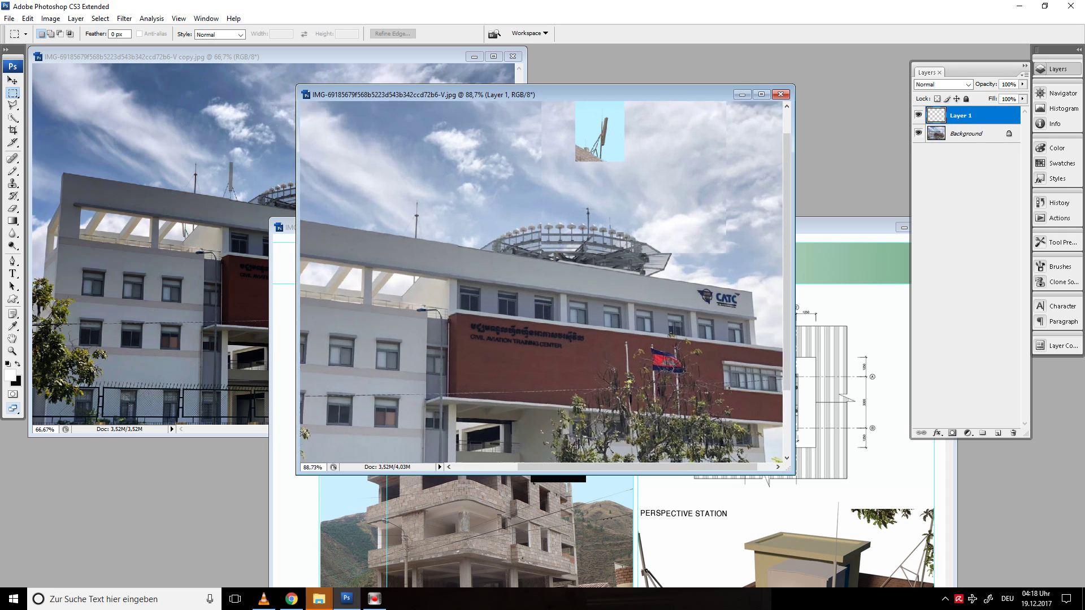
{"action": "key", "text": "f"}
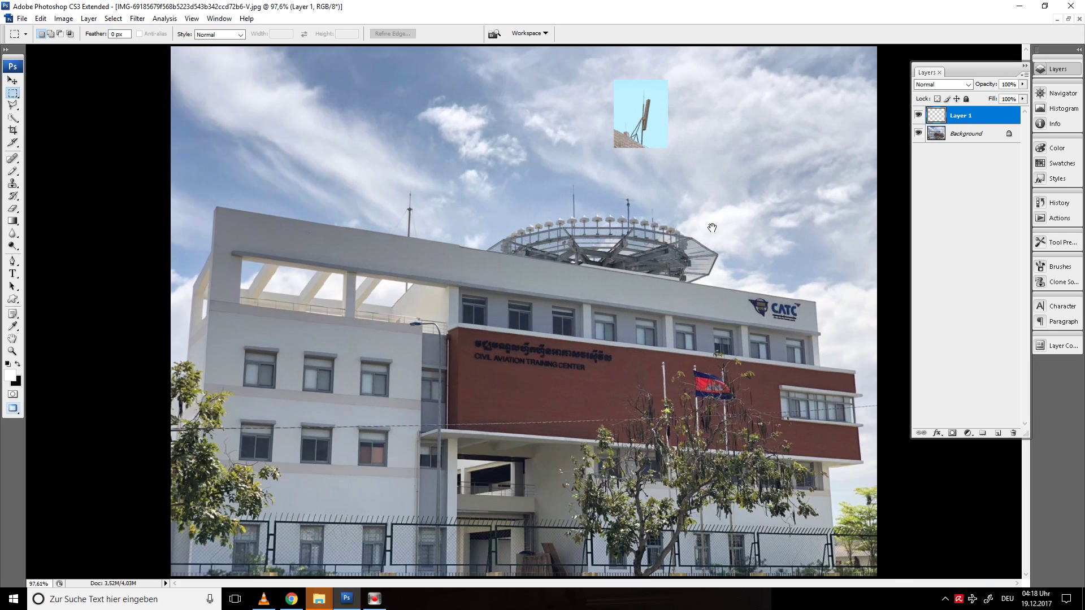
{"action": "left_click", "coordinate": [748, 230]}
{"action": "left_click", "coordinate": [12, 408]}
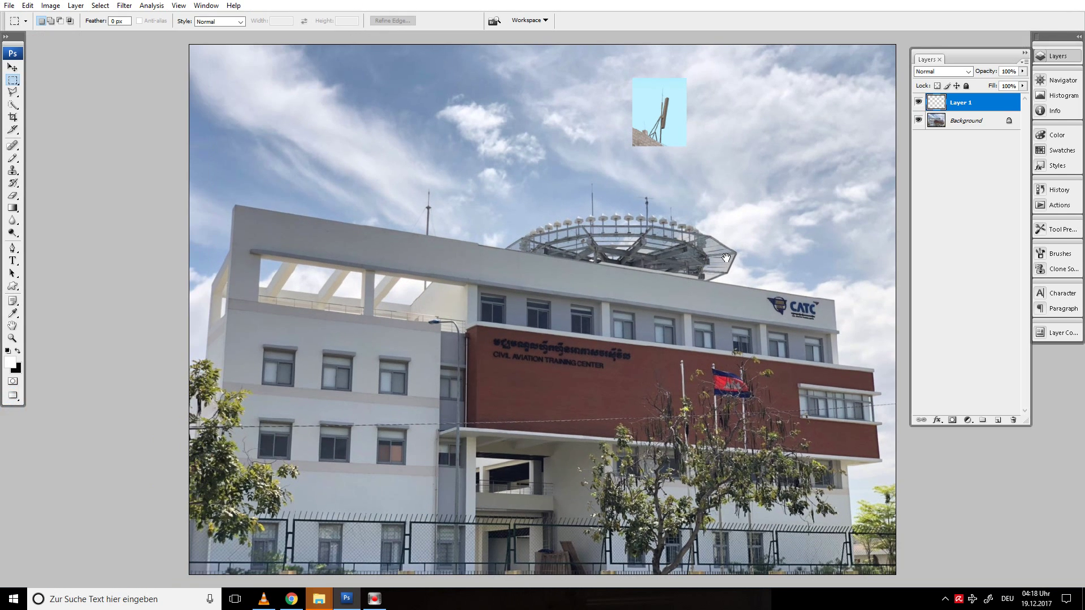
Free-transform the pasted antenna, rotating it about -4.2° and moving it onto the roof corner above the CATC logo
{"action": "left_click_drag", "start_coordinate": [719, 259], "coordinate": [481, 347]}
{"action": "key", "text": "ctrl+t"}
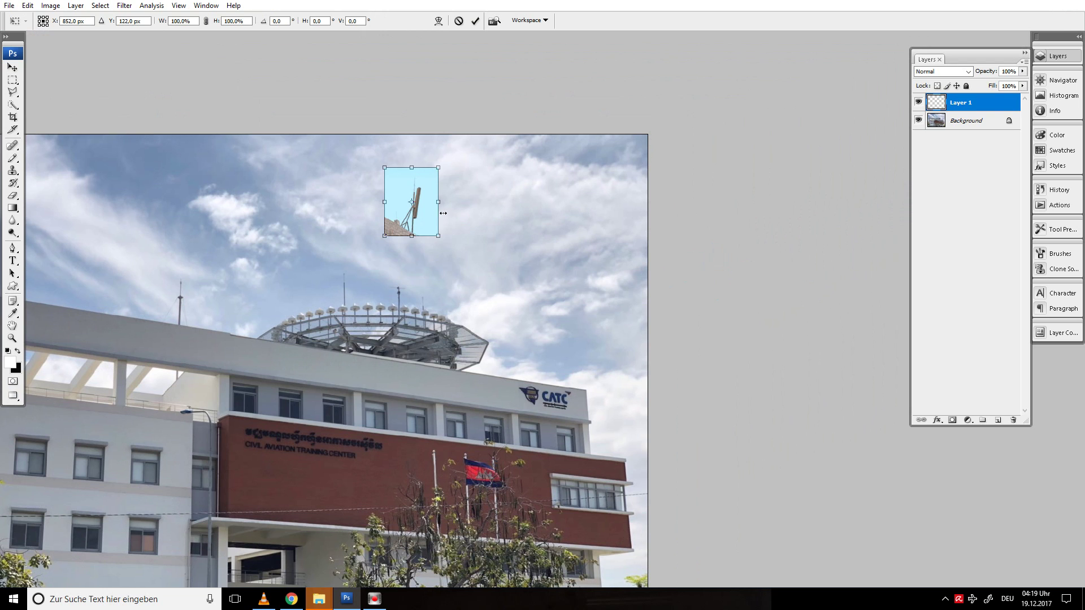
{"action": "left_click_drag", "start_coordinate": [418, 213], "coordinate": [581, 361]}
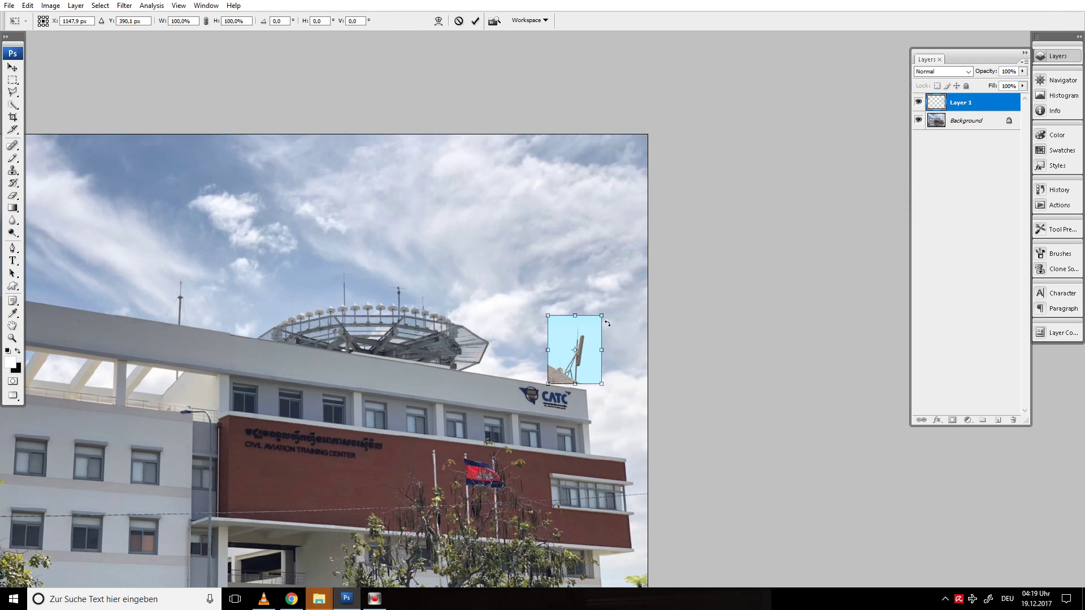
{"action": "left_click_drag", "start_coordinate": [627, 305], "coordinate": [624, 301]}
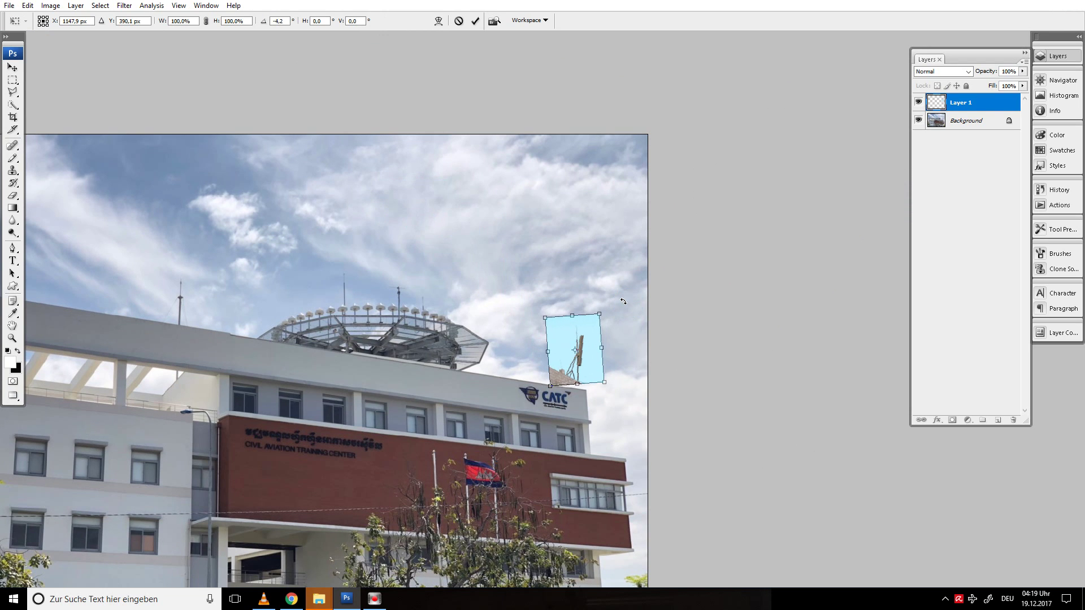
{"action": "left_click_drag", "start_coordinate": [589, 355], "coordinate": [593, 371]}
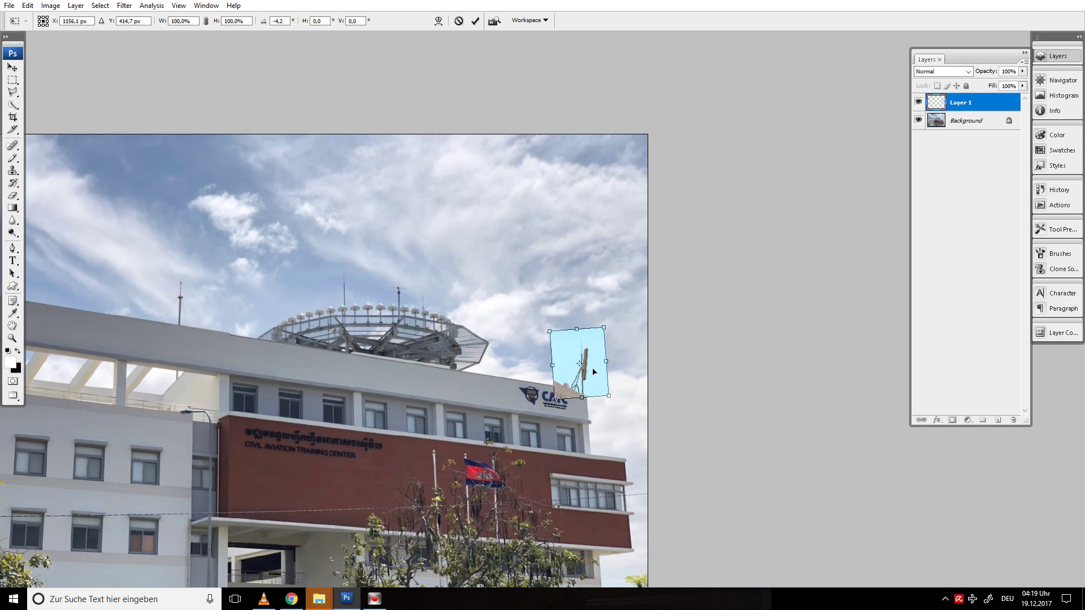
{"action": "key", "text": "Return"}
{"action": "key", "text": "m"}
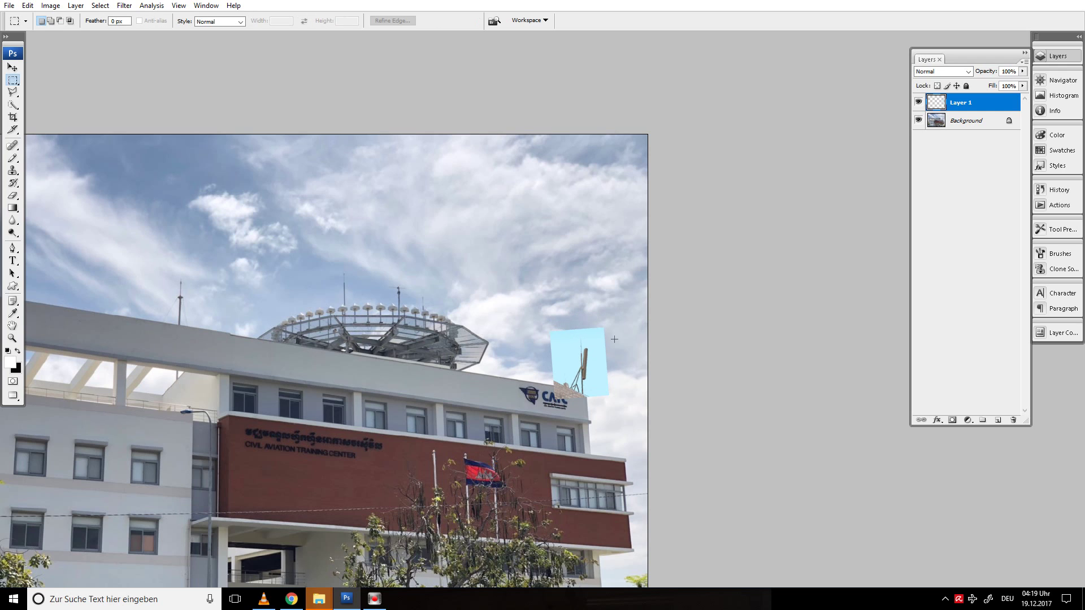
Try blending the antenna layer with Multiply and lowering its Levels white input to 188
{"action": "left_click", "coordinate": [934, 72]}
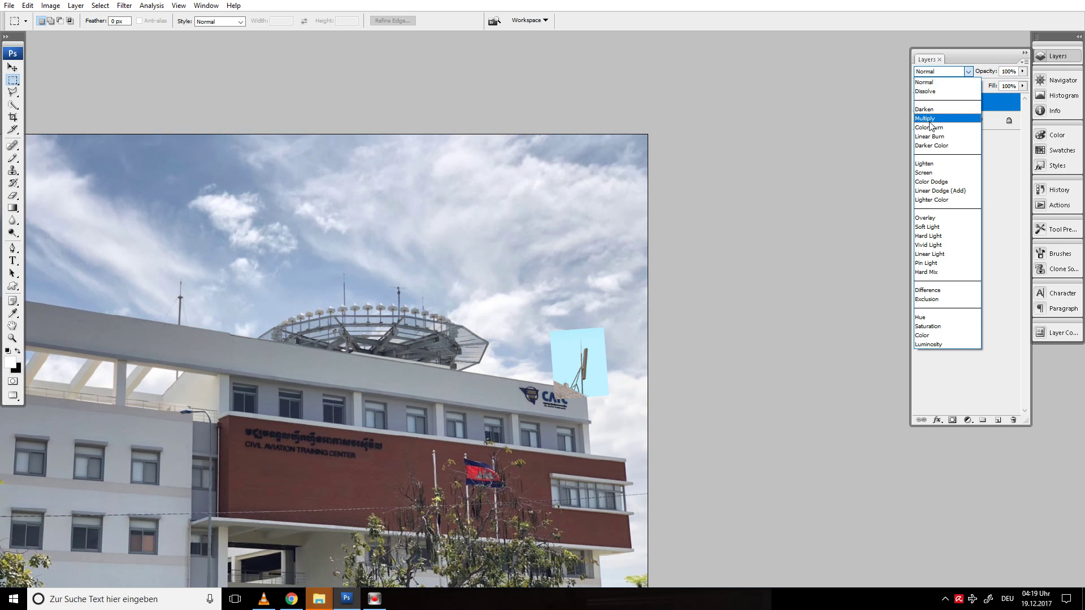
{"action": "left_click", "coordinate": [932, 119]}
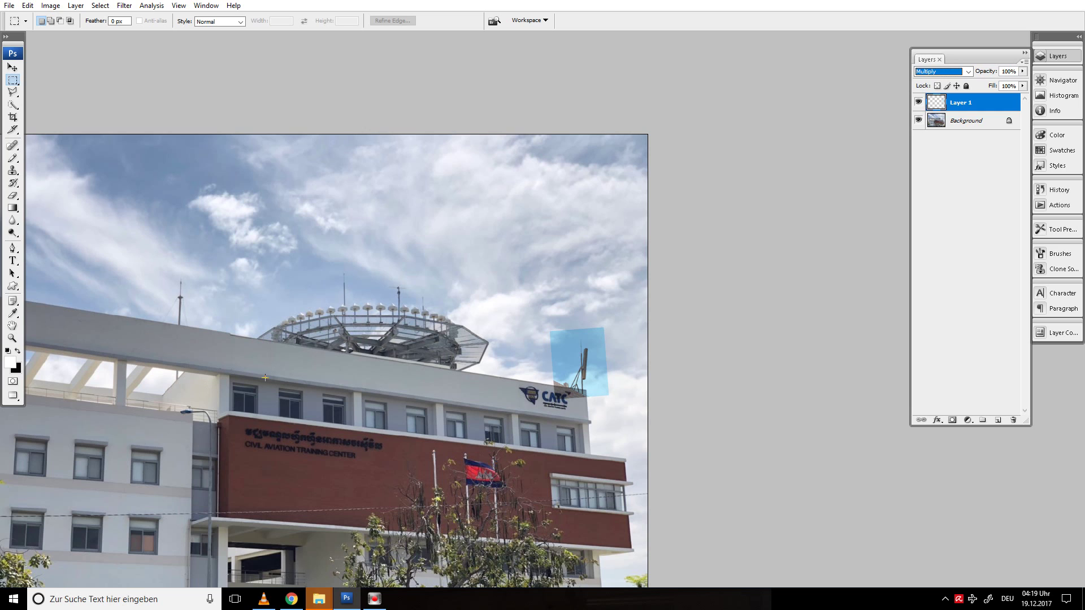
{"action": "left_click", "coordinate": [27, 5]}
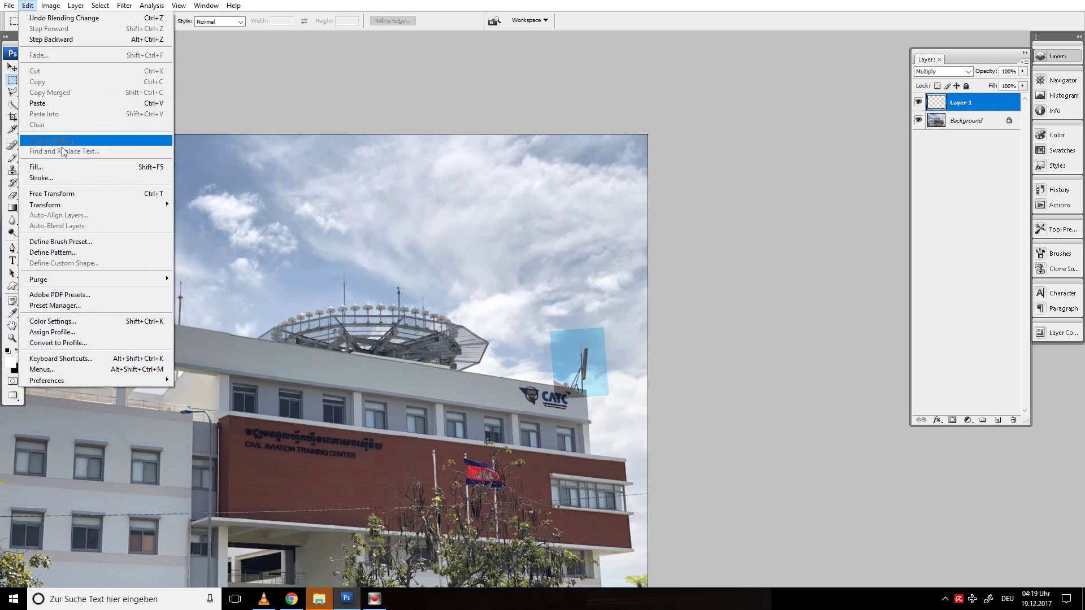
{"action": "mouse_move", "coordinate": [55, 7]}
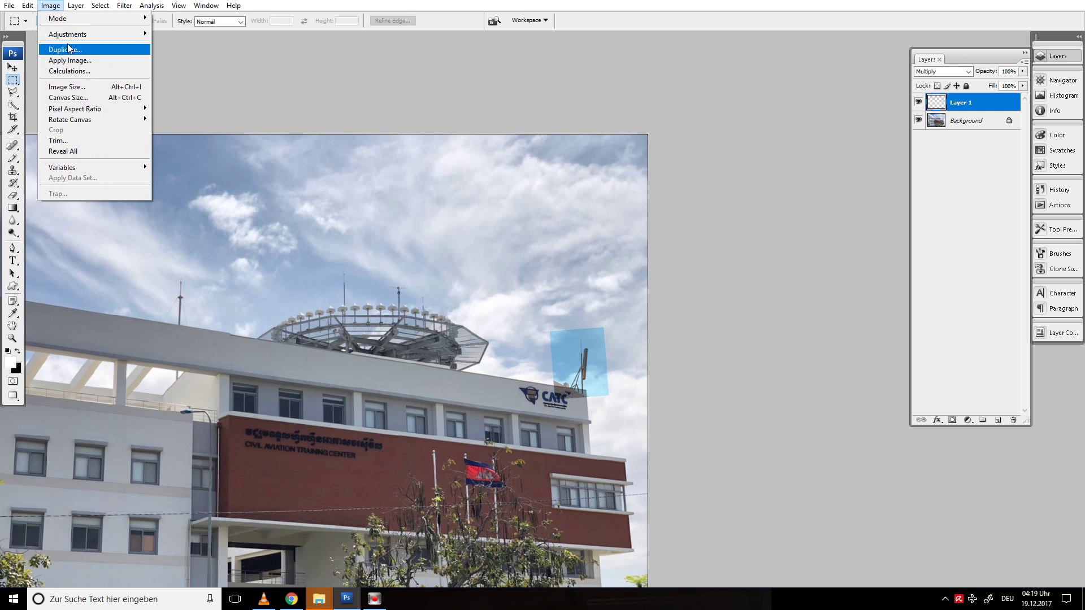
{"action": "mouse_move", "coordinate": [67, 34]}
{"action": "left_click", "coordinate": [169, 34]}
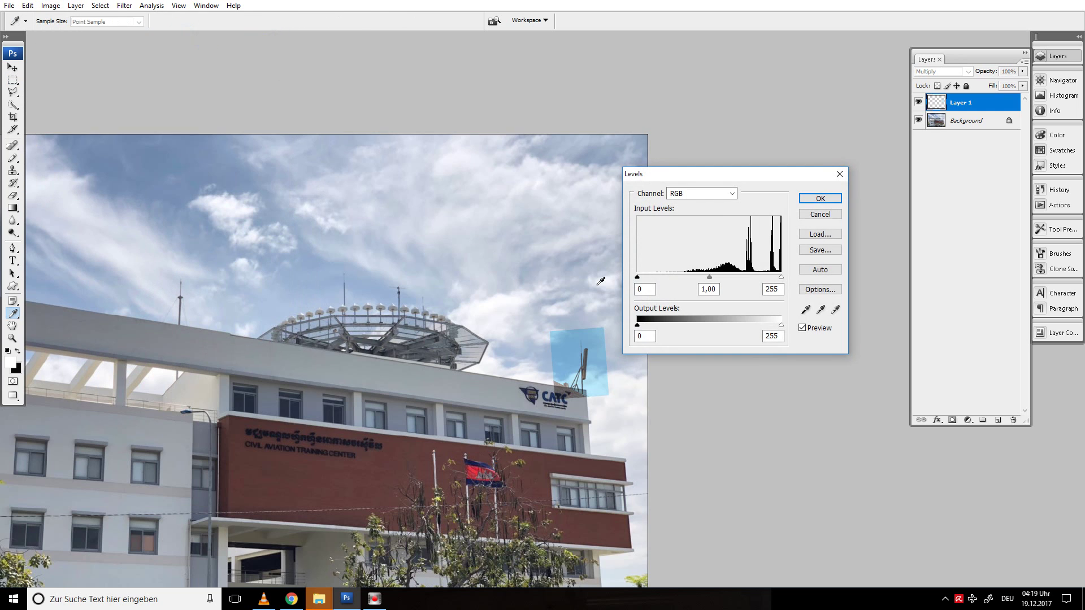
{"action": "left_click_drag", "start_coordinate": [781, 277], "coordinate": [755, 287]}
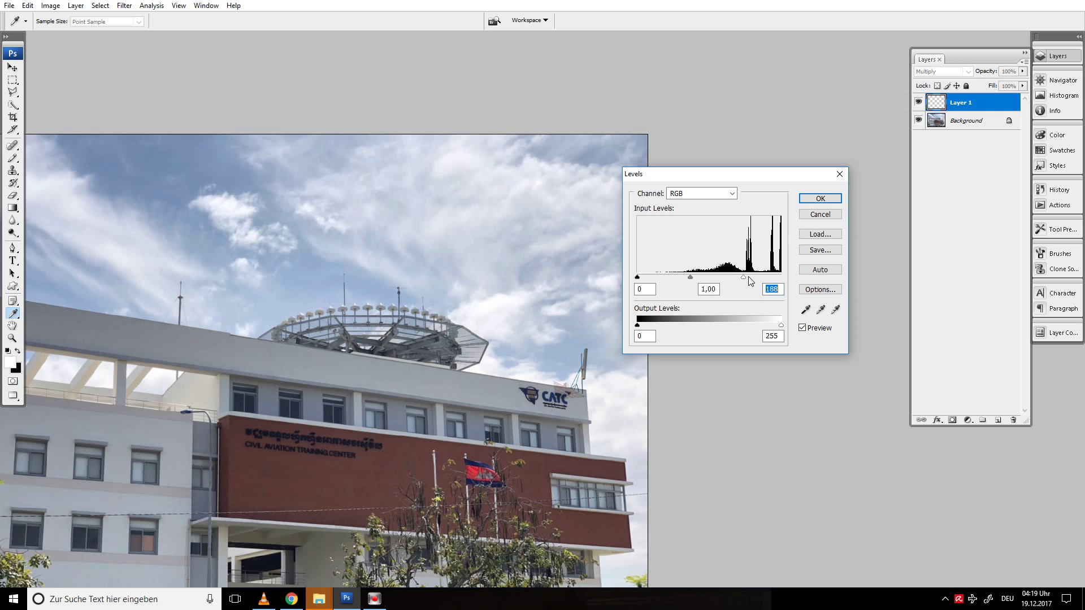
{"action": "left_click", "coordinate": [814, 199]}
{"action": "key", "text": "m"}
{"action": "scroll", "coordinate": [567, 322], "scroll_direction": "up", "scroll_amount": 4}
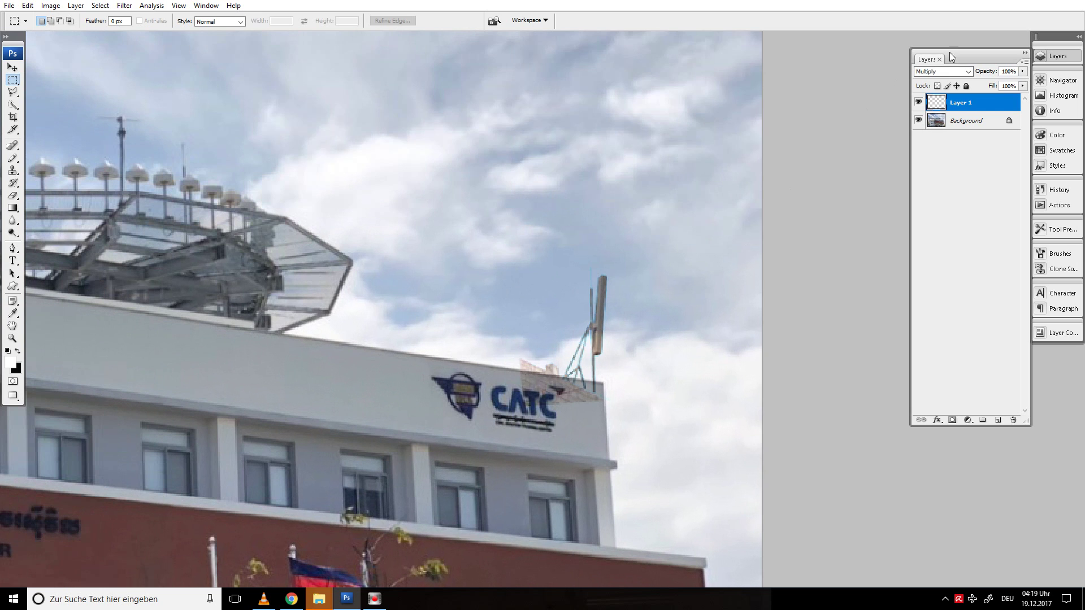
Try the Darken blend mode on the antenna layer, and revert the history to the state before the Levels adjustment
{"action": "left_click", "coordinate": [943, 71]}
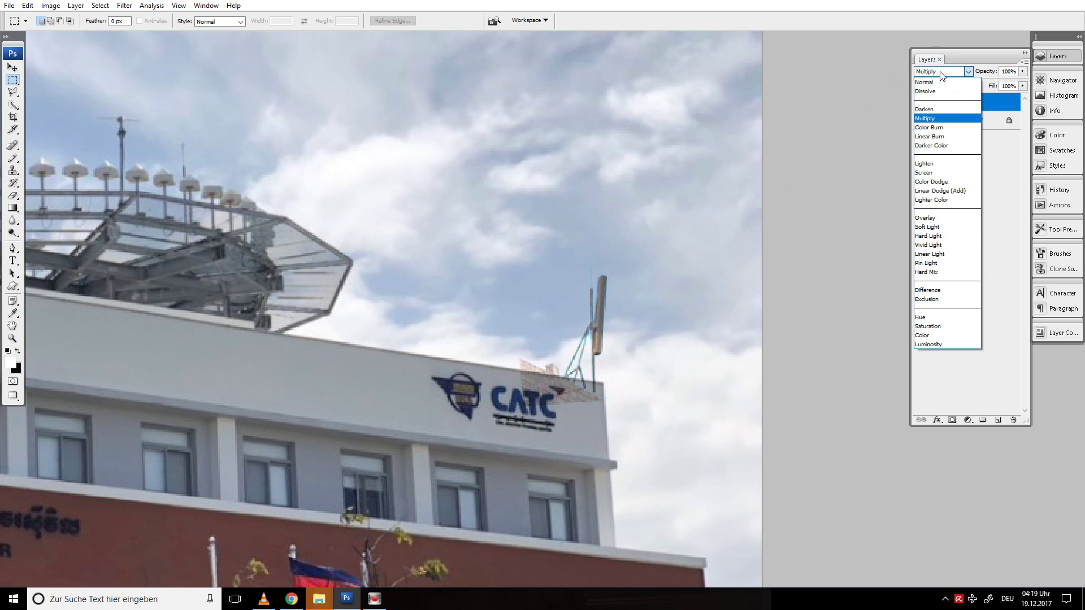
{"action": "left_click", "coordinate": [932, 110]}
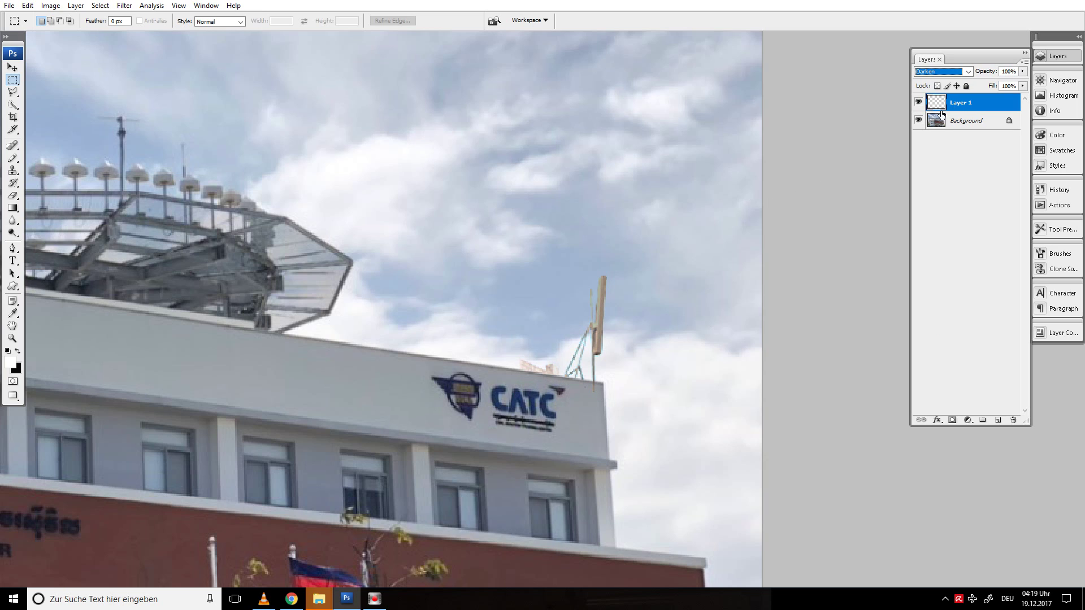
{"action": "left_click", "coordinate": [1051, 190]}
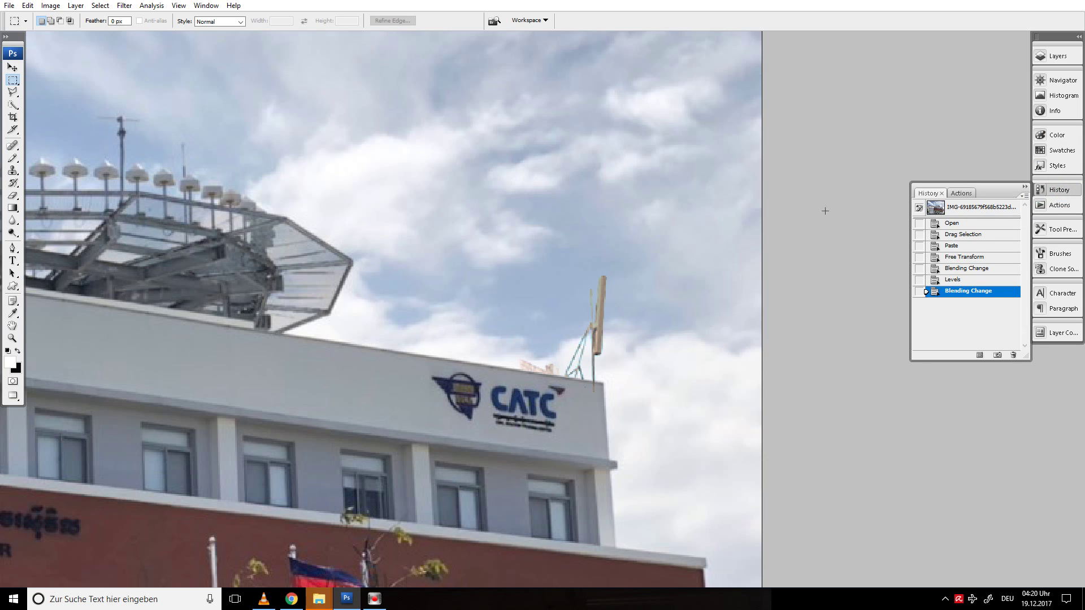
{"action": "left_click", "coordinate": [961, 279]}
{"action": "left_click", "coordinate": [965, 269]}
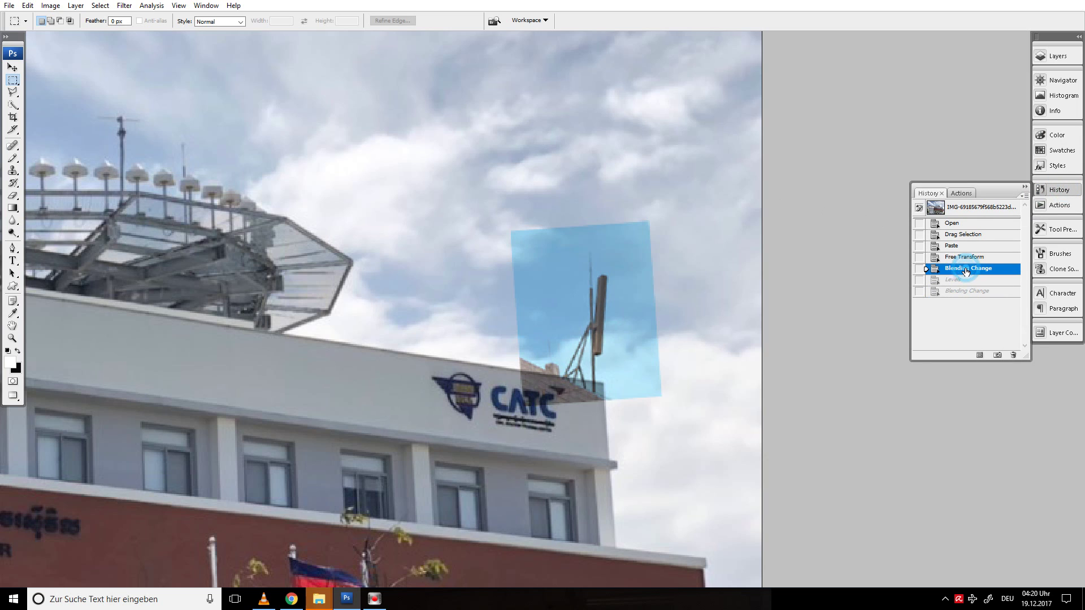
Set the antenna layer's blend mode to Darken
{"action": "left_click", "coordinate": [1058, 56]}
{"action": "left_click", "coordinate": [930, 72]}
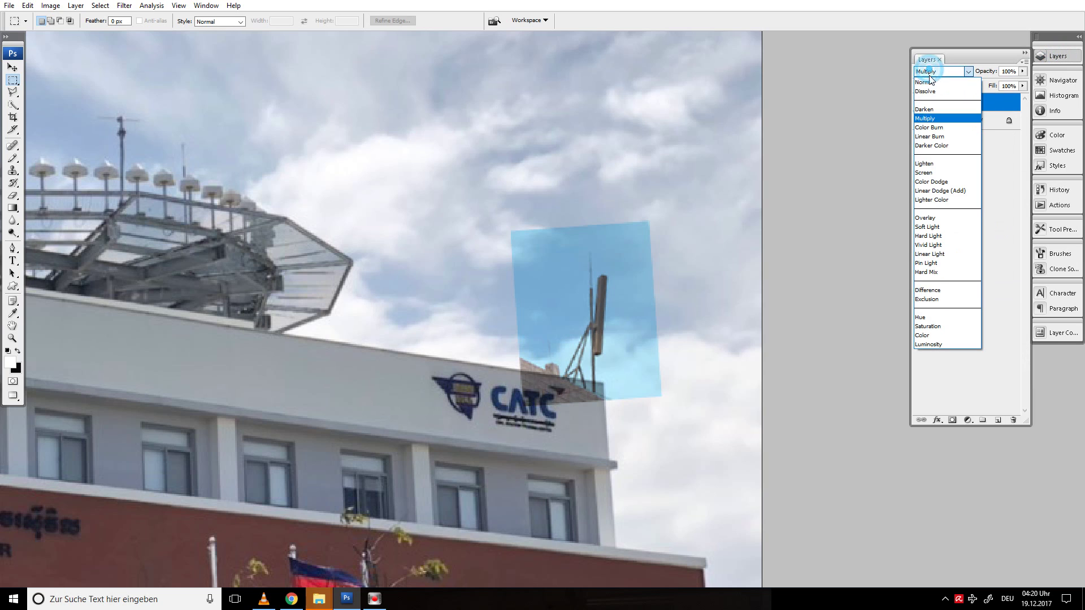
{"action": "left_click", "coordinate": [938, 100]}
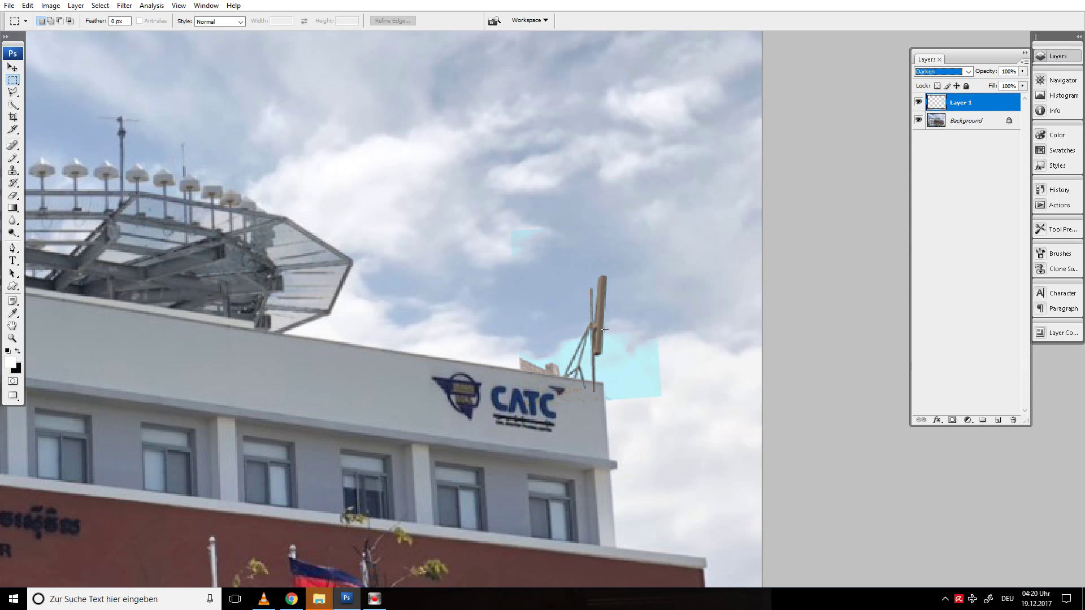
Apply Levels to the antenna layer with the white input level lowered to 213
{"action": "left_click", "coordinate": [46, 7]}
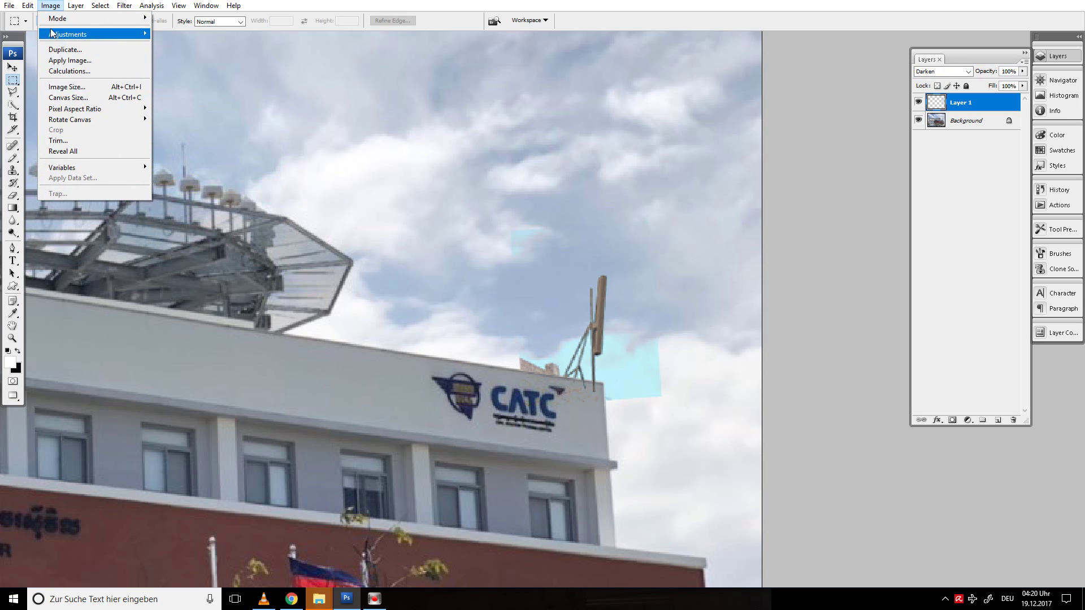
{"action": "mouse_move", "coordinate": [52, 32]}
{"action": "left_click", "coordinate": [213, 35]}
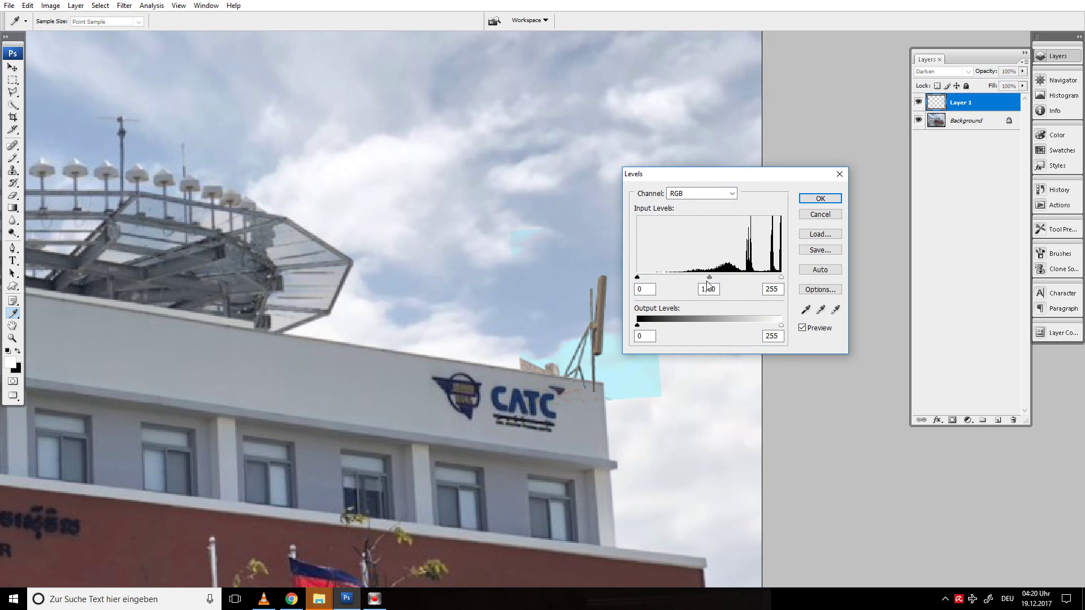
{"action": "left_click_drag", "start_coordinate": [782, 277], "coordinate": [758, 277]}
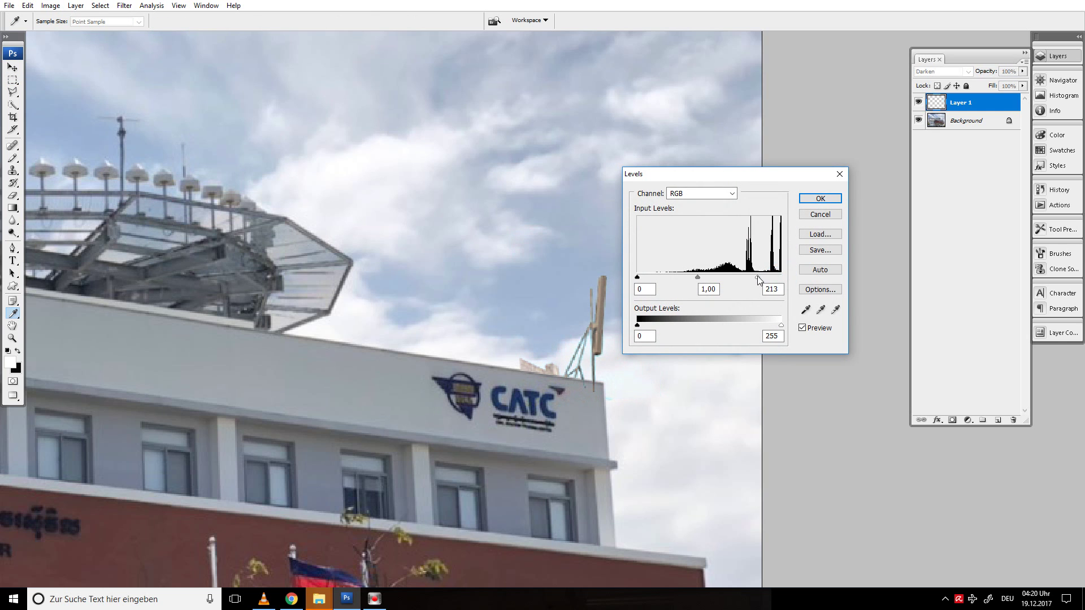
{"action": "left_click", "coordinate": [820, 199]}
{"action": "key", "text": "m"}
Erase the leftover masonry beside the antenna and the strut ends overlapping the building wall
{"action": "scroll", "coordinate": [632, 309], "scroll_direction": "up", "scroll_amount": 2}
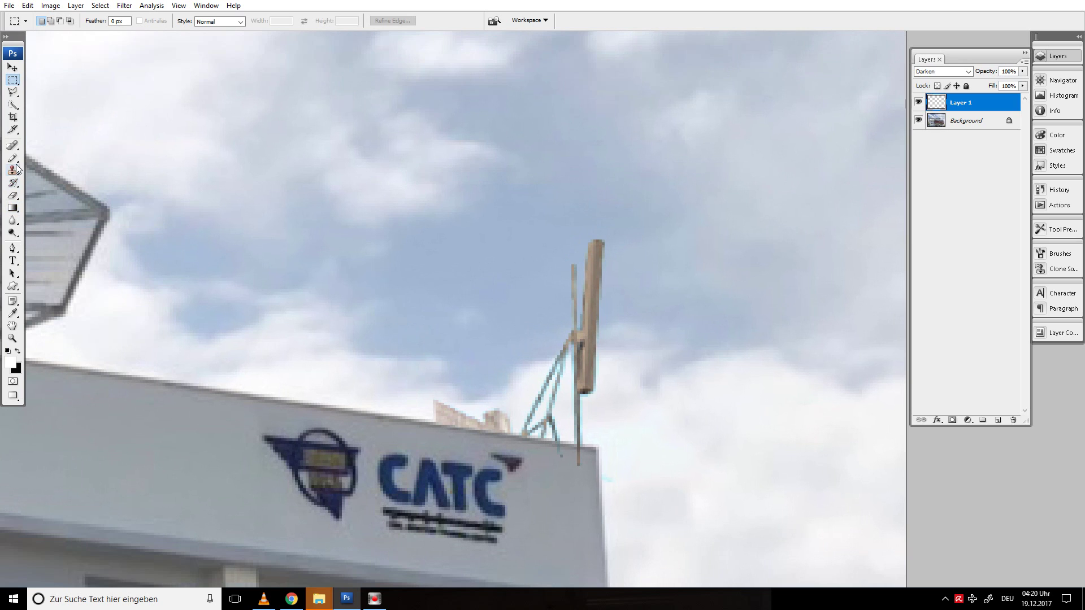
{"action": "left_click", "coordinate": [13, 197]}
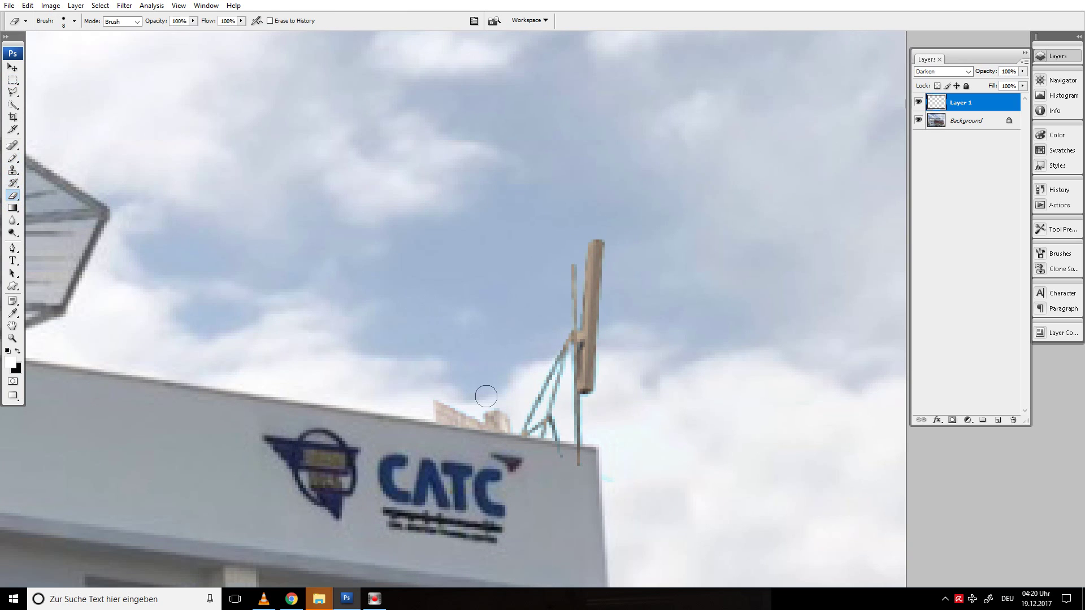
{"action": "mouse_move", "coordinate": [484, 412]}
{"action": "left_mouse_down"}
{"action": "mouse_move", "coordinate": [499, 429]}
{"action": "mouse_move", "coordinate": [431, 402]}
{"action": "left_mouse_up"}
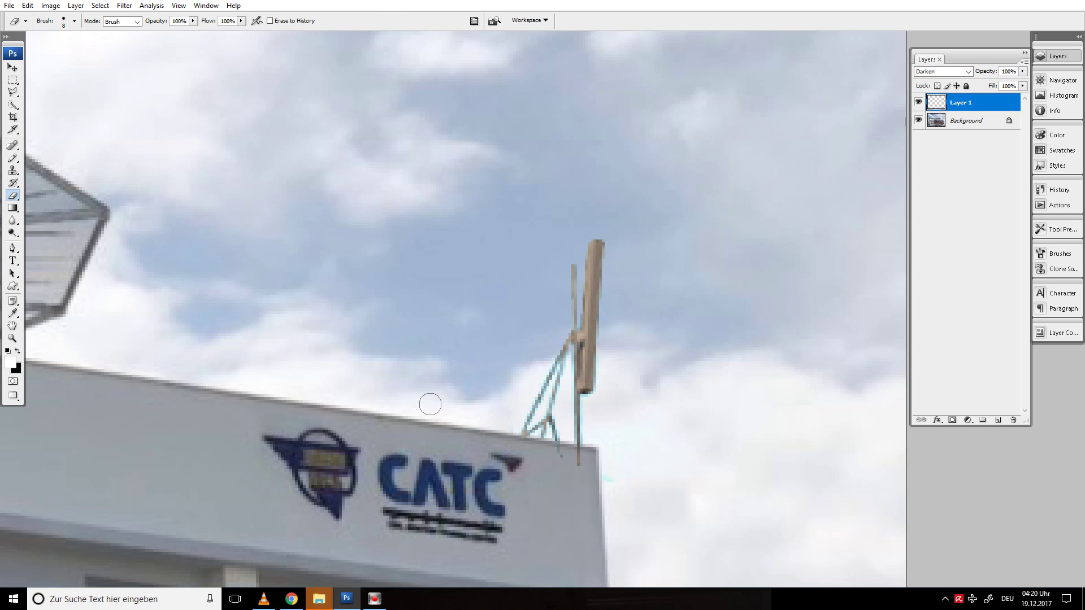
{"action": "mouse_move", "coordinate": [526, 453]}
{"action": "left_mouse_down"}
{"action": "mouse_move", "coordinate": [585, 456]}
{"action": "mouse_move", "coordinate": [614, 474]}
{"action": "mouse_move", "coordinate": [569, 464]}
{"action": "left_mouse_up"}
{"action": "scroll", "coordinate": [517, 452], "scroll_direction": "down", "scroll_amount": 2}
{"action": "scroll", "coordinate": [133, 308], "scroll_direction": "up", "scroll_amount": 3}
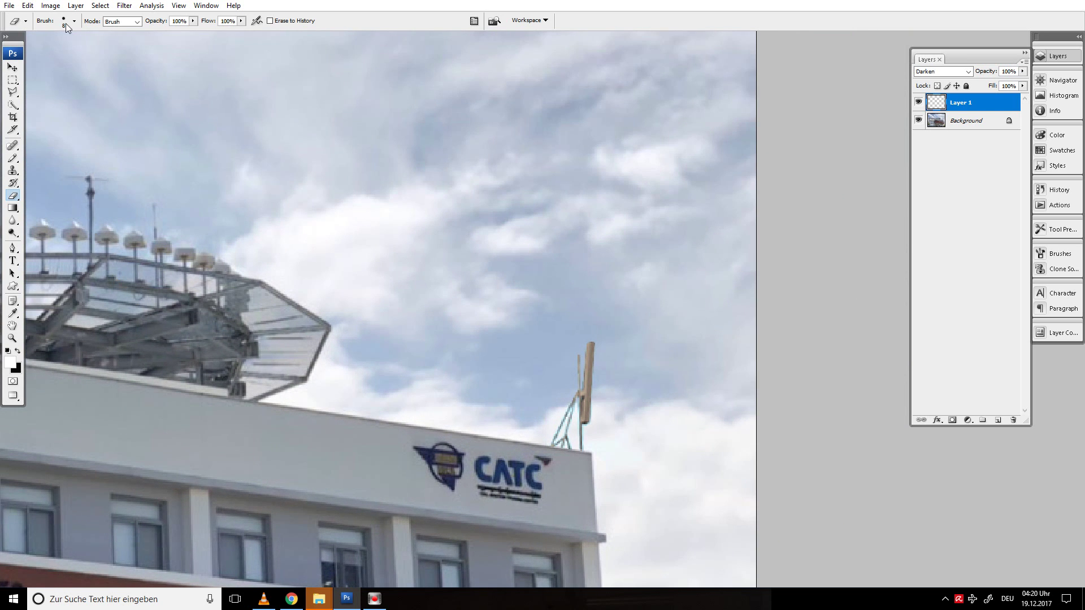
{"action": "left_click", "coordinate": [50, 6]}
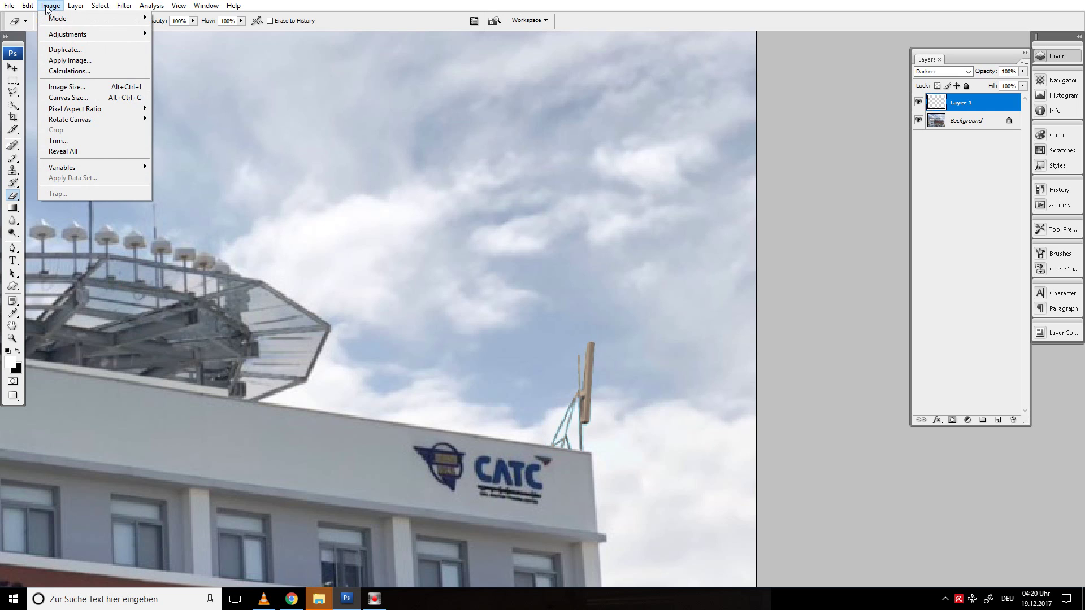
{"action": "mouse_move", "coordinate": [67, 9]}
{"action": "mouse_move", "coordinate": [26, 10]}
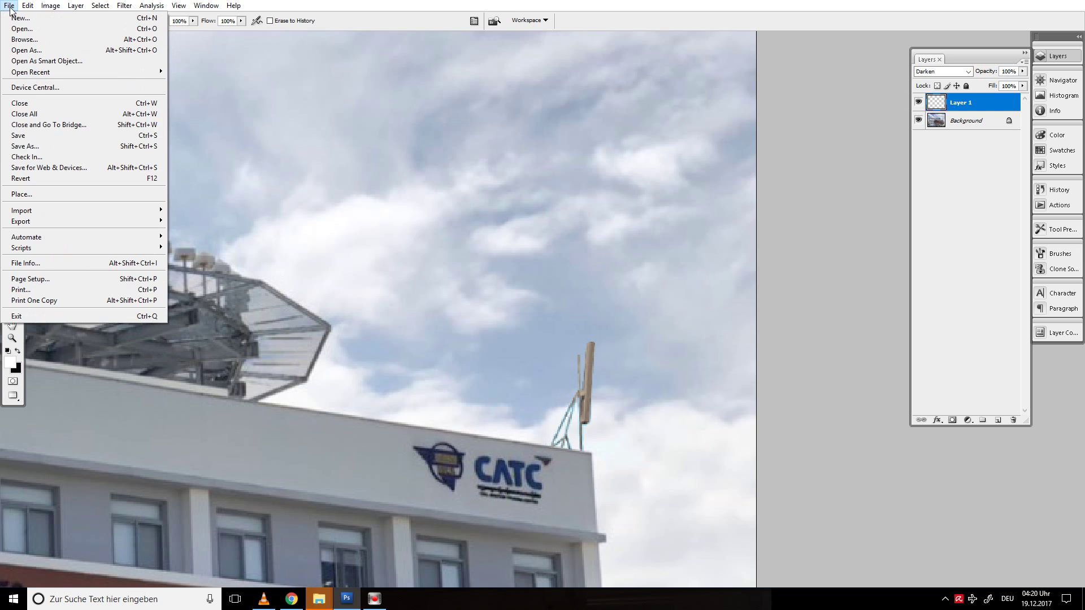
{"action": "left_click", "coordinate": [891, 87]}
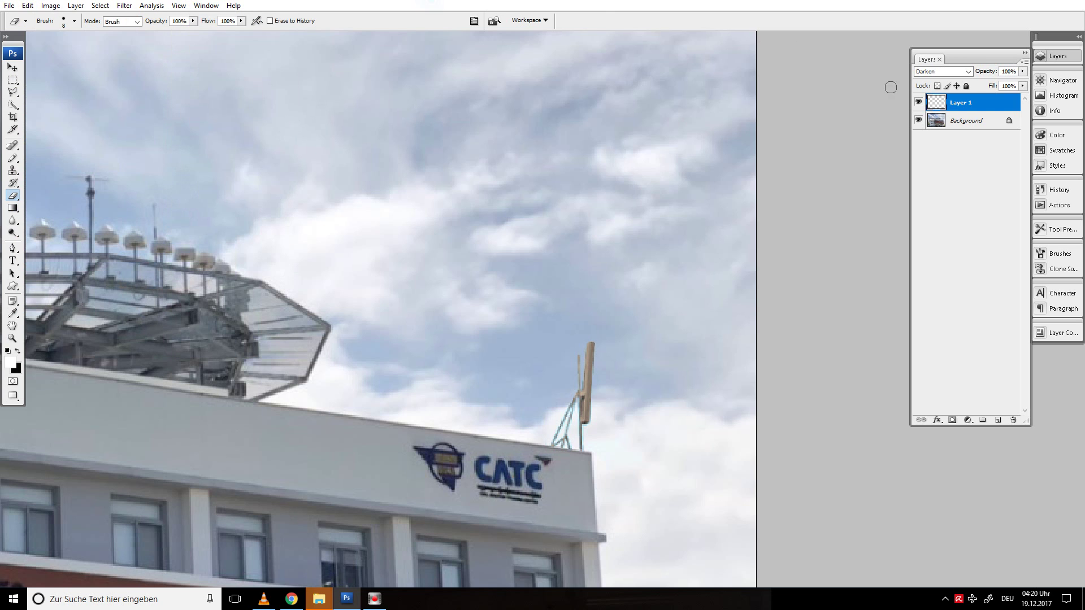
Return the building photo to a standard window, move it aside, and bring the Viettel antenna image to the front
{"action": "scroll", "coordinate": [299, 327], "scroll_direction": "down", "scroll_amount": 2}
{"action": "scroll", "coordinate": [300, 327], "scroll_direction": "down", "scroll_amount": 3}
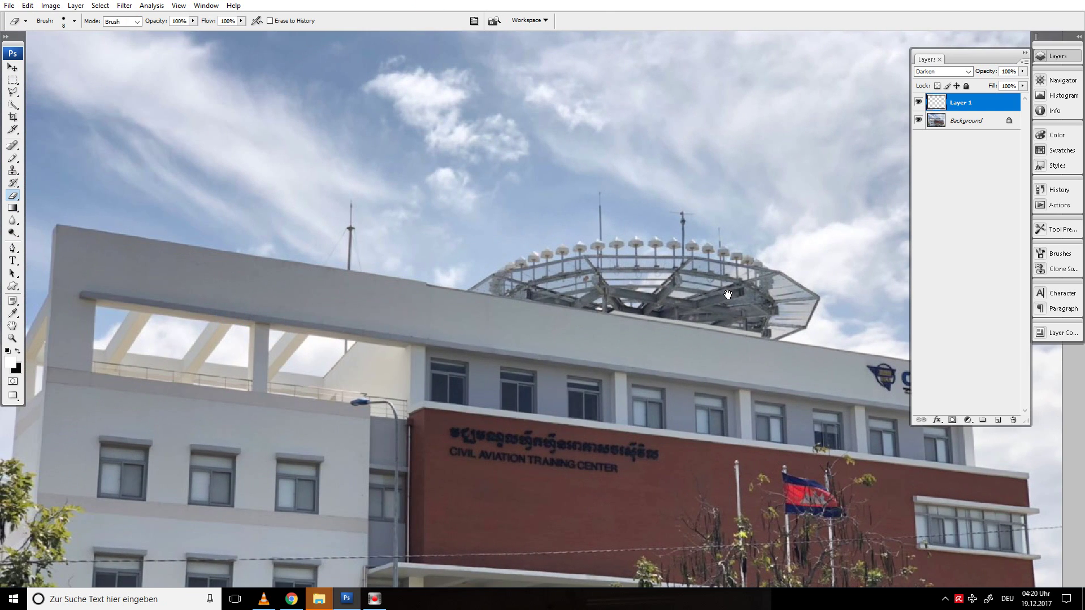
{"action": "scroll", "coordinate": [299, 327], "scroll_direction": "down", "scroll_amount": 1}
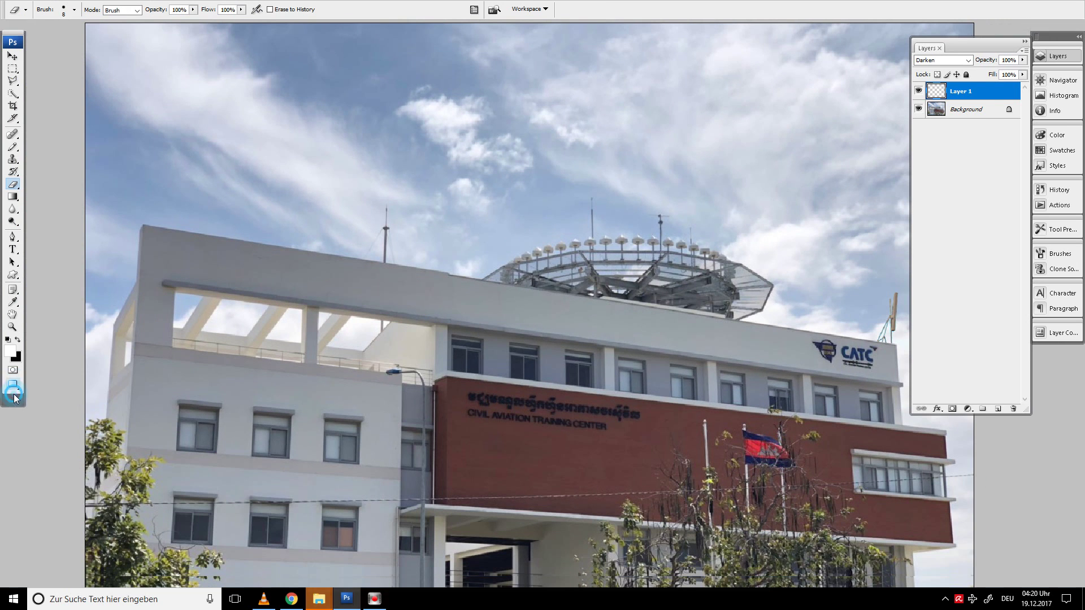
{"action": "key", "text": "f"}
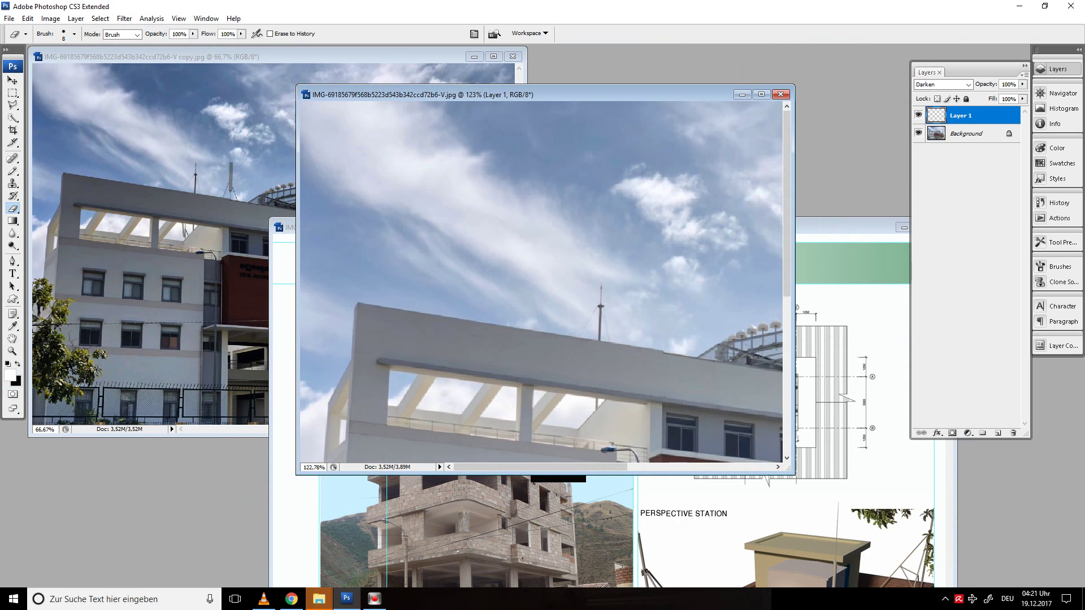
{"action": "scroll", "coordinate": [438, 463], "scroll_direction": "down", "scroll_amount": 3}
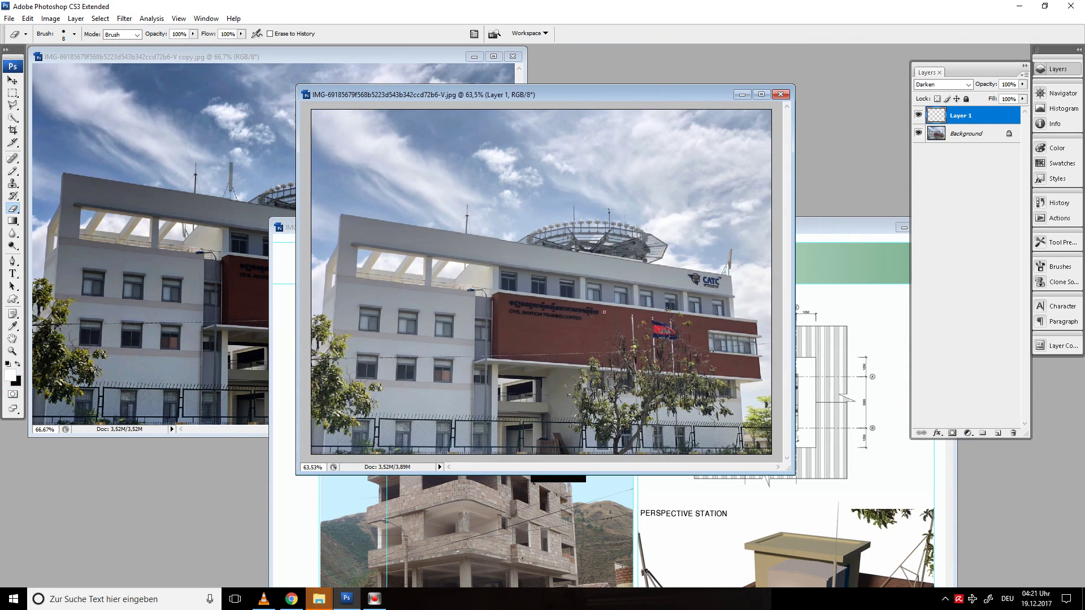
{"action": "mouse_move", "coordinate": [671, 91]}
{"action": "left_mouse_down"}
{"action": "mouse_move", "coordinate": [568, 93]}
{"action": "mouse_move", "coordinate": [475, 70]}
{"action": "left_mouse_up"}
{"action": "left_click", "coordinate": [669, 229]}
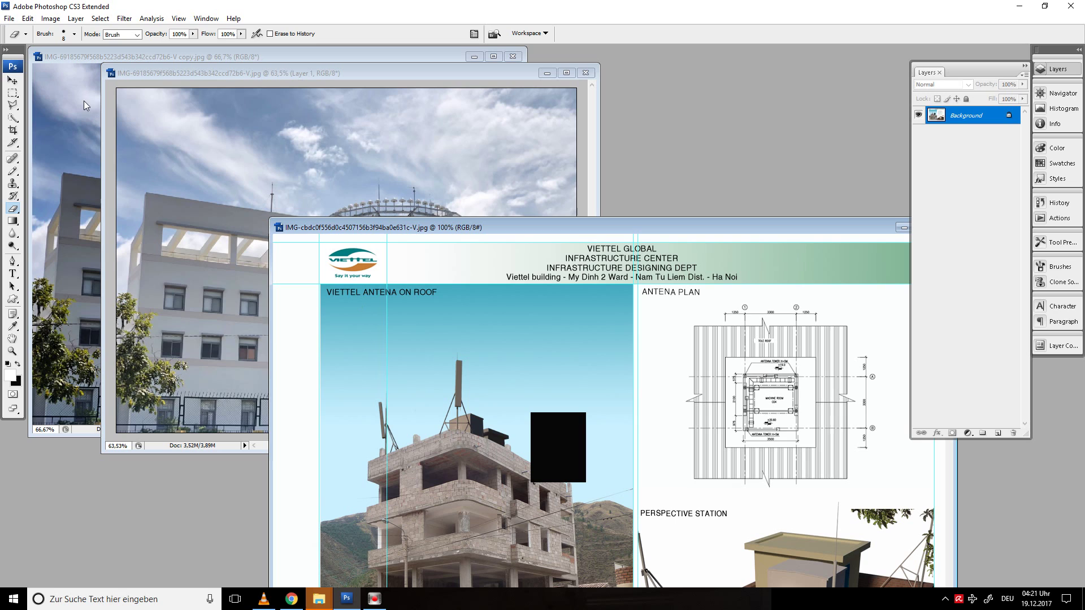
Select a rectangular area around the tall antenna on the unfinished building's roof and cut it
{"action": "left_click", "coordinate": [12, 92]}
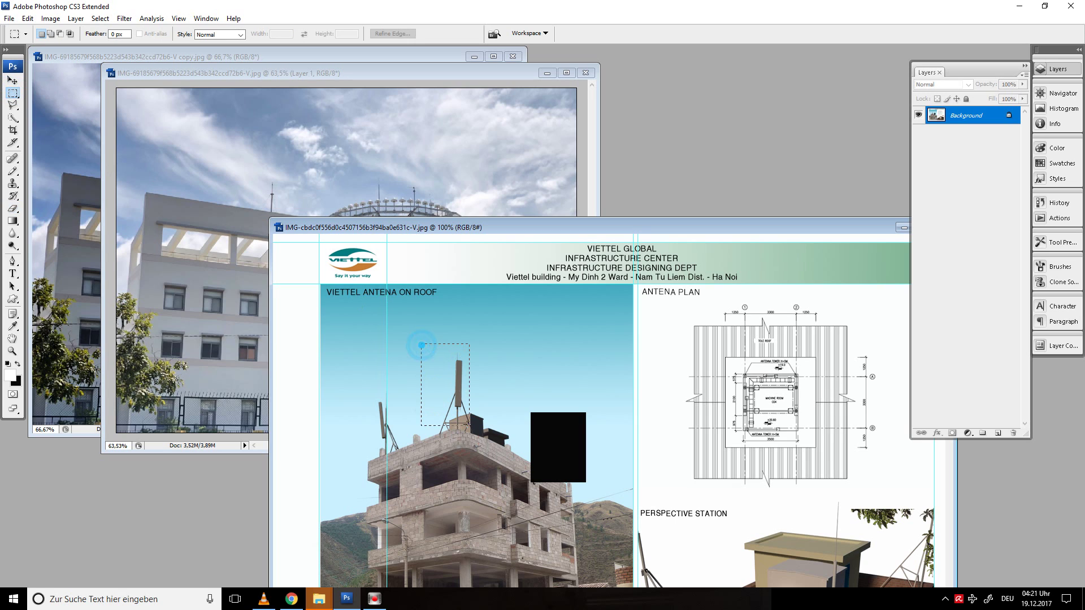
{"action": "left_click_drag", "start_coordinate": [469, 424], "coordinate": [494, 442]}
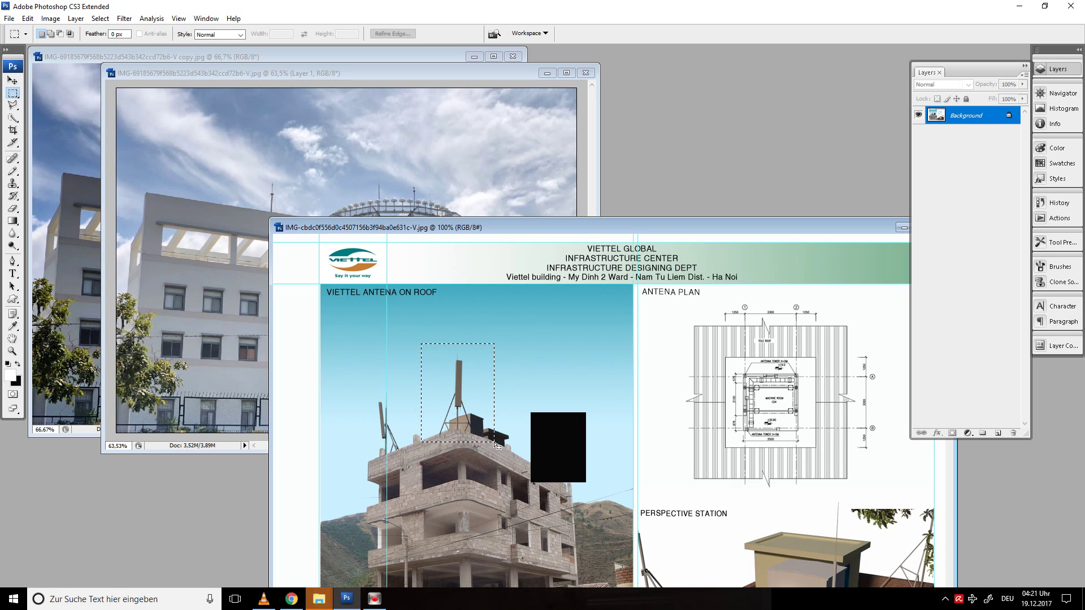
{"action": "left_click", "coordinate": [9, 18]}
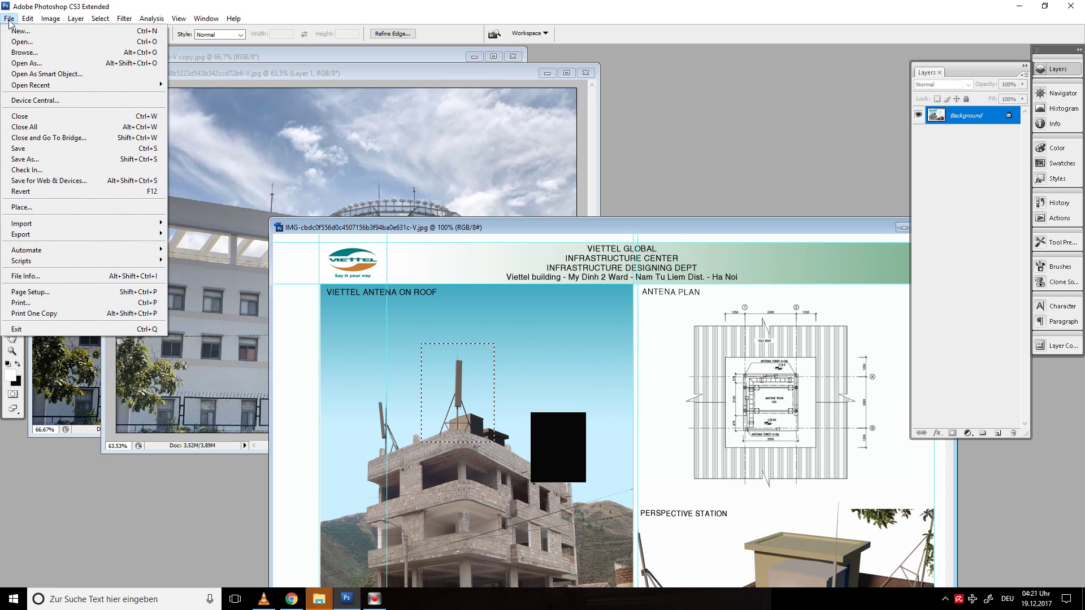
{"action": "mouse_move", "coordinate": [27, 20]}
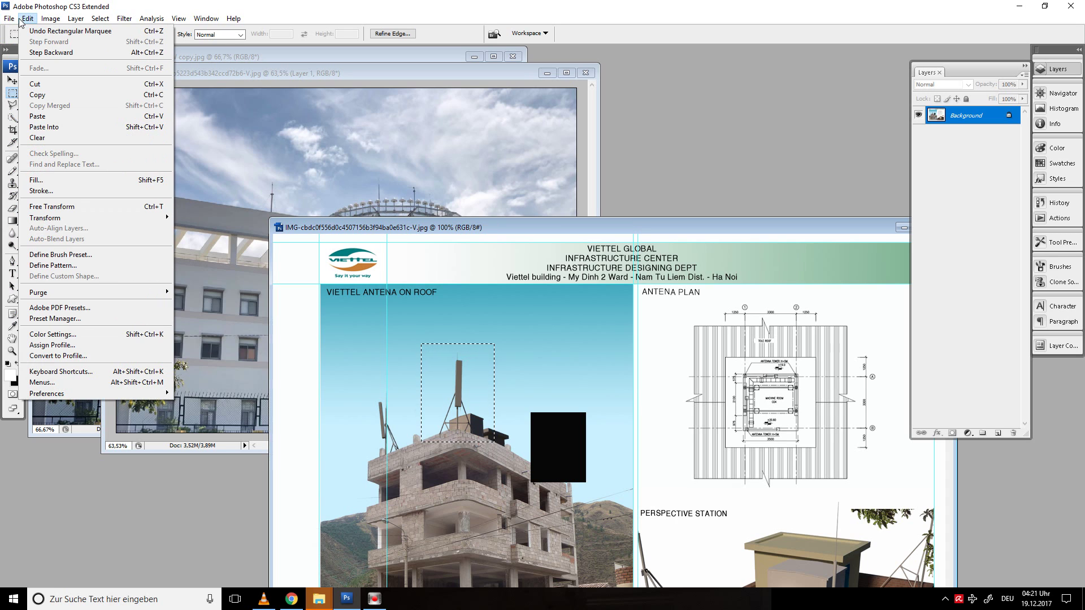
{"action": "left_click", "coordinate": [34, 84]}
Paste the cut antenna into the CATC building photo as a new layer
{"action": "left_click", "coordinate": [330, 76]}
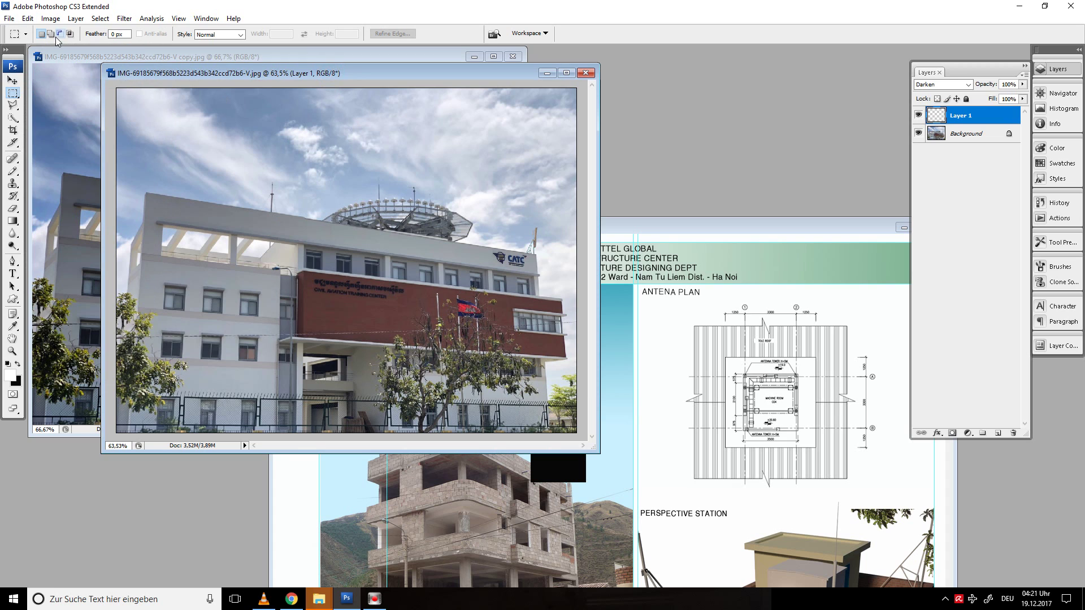
{"action": "left_click", "coordinate": [8, 19]}
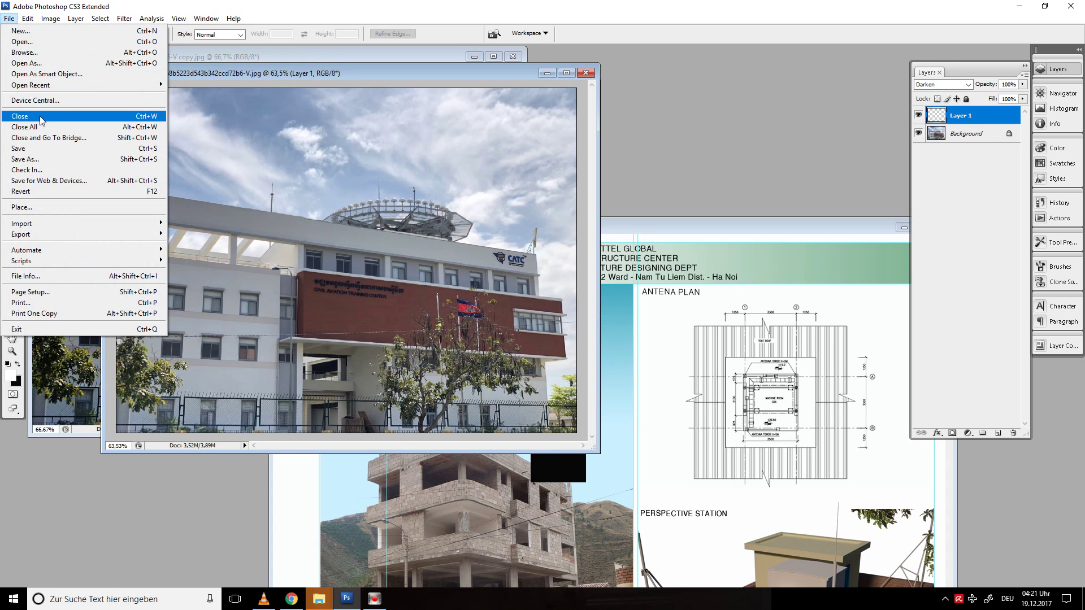
{"action": "mouse_move", "coordinate": [28, 19]}
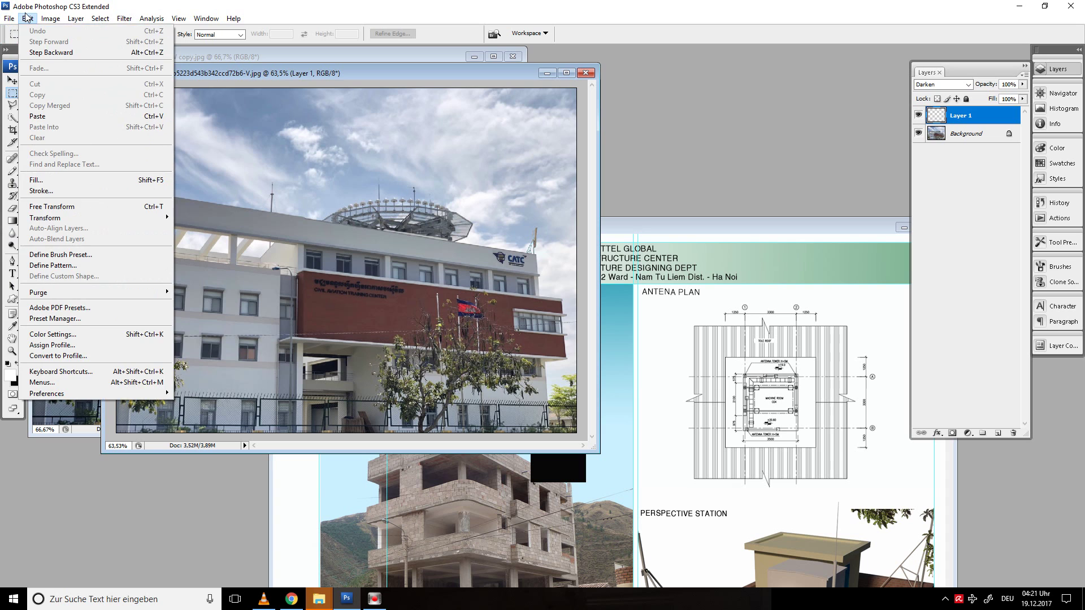
{"action": "left_click", "coordinate": [44, 114]}
{"action": "scroll", "coordinate": [380, 281], "scroll_direction": "up", "scroll_amount": 2}
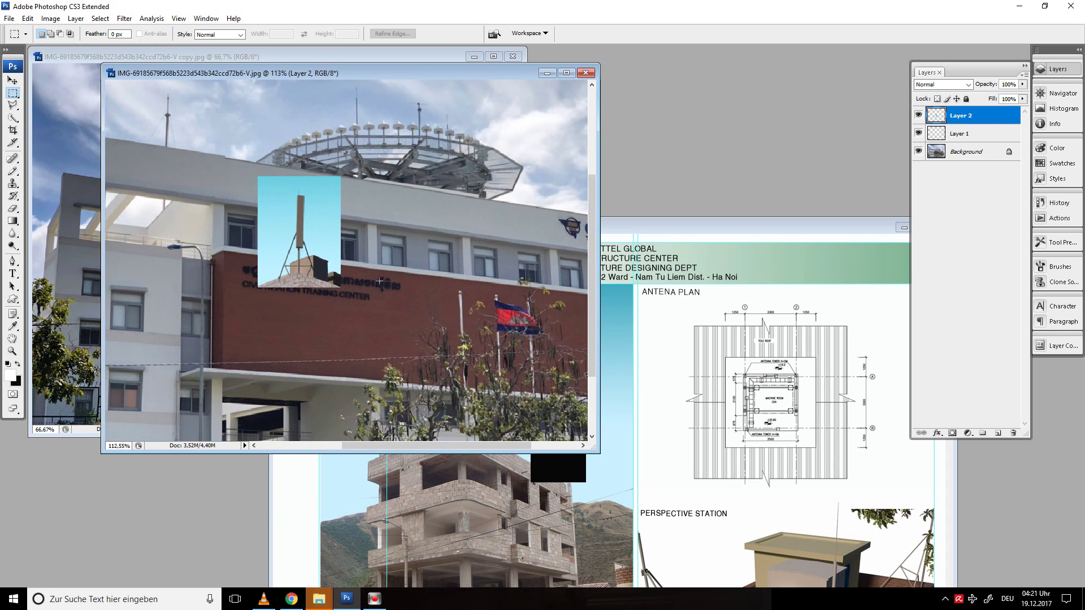
{"action": "scroll", "coordinate": [367, 246], "scroll_direction": "down", "scroll_amount": 1}
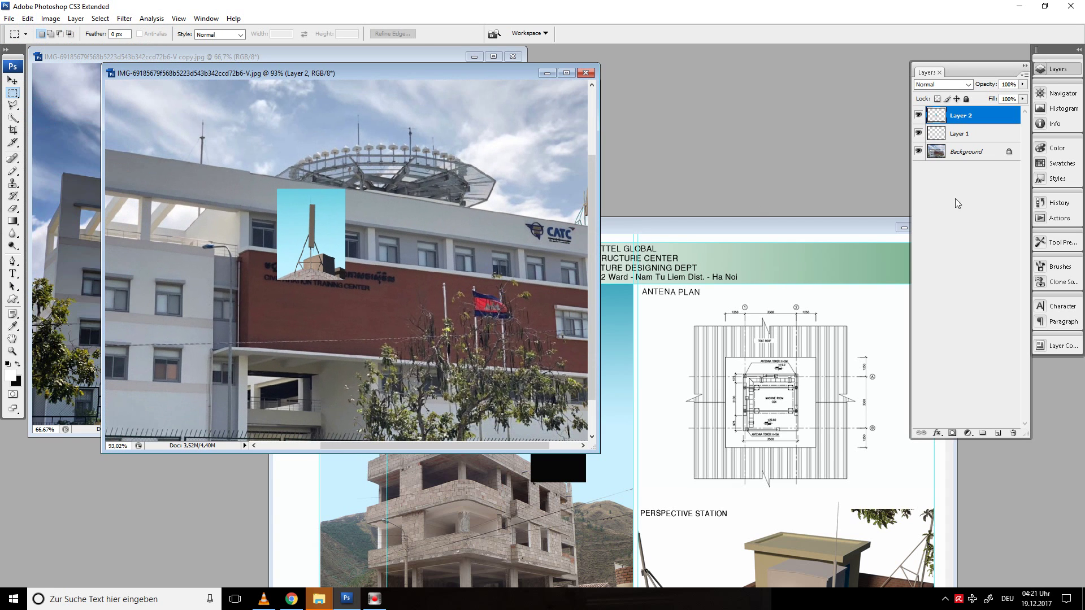
Set the pasted antenna layer's blend mode to Darken and move it onto the roof edge beside the round dish structure
{"action": "left_click", "coordinate": [937, 84]}
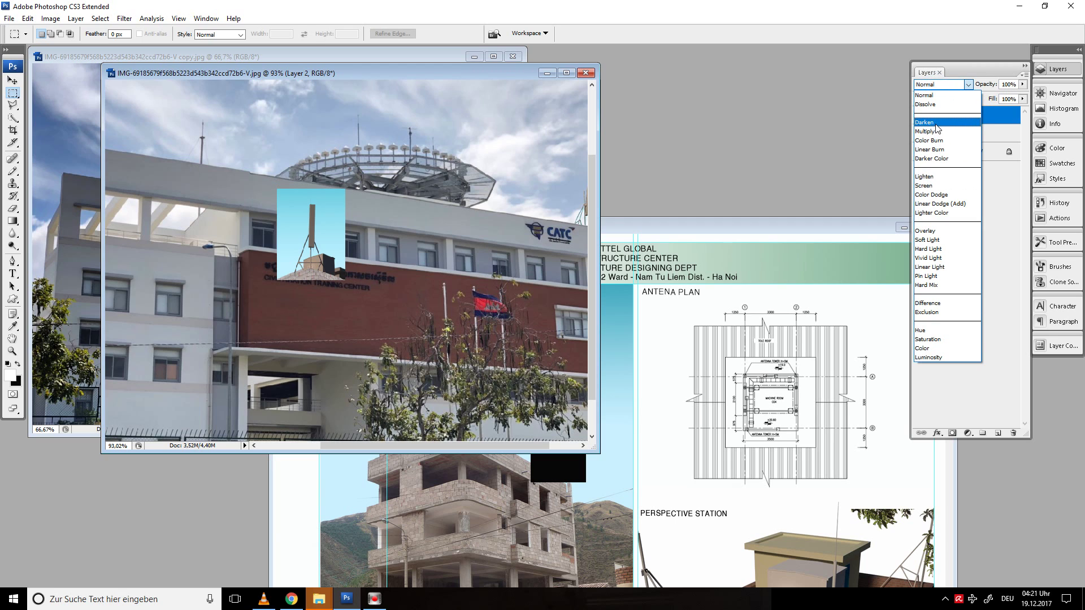
{"action": "left_click", "coordinate": [931, 122]}
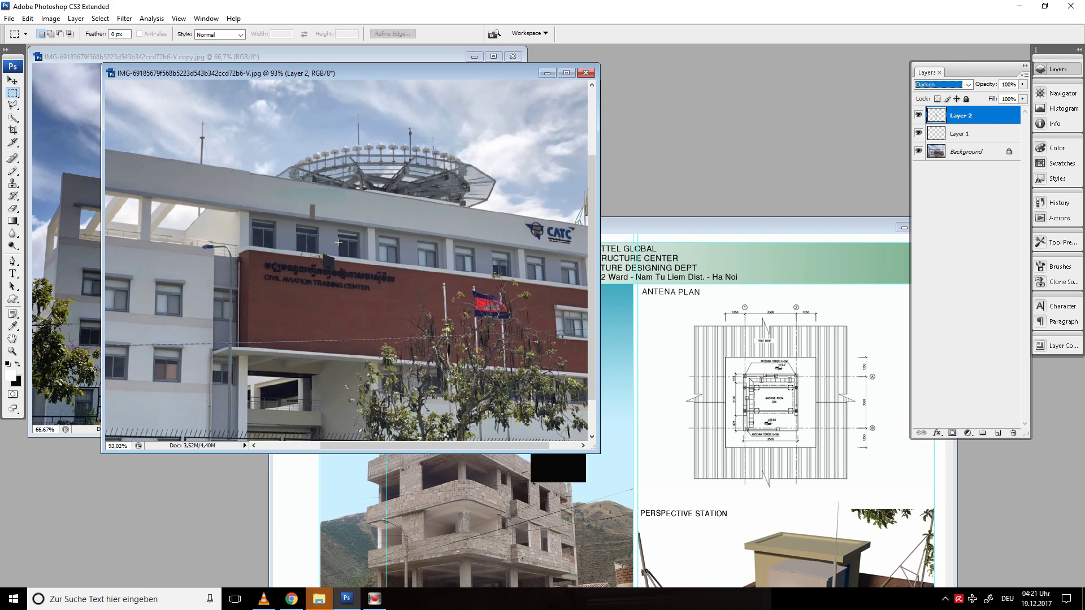
{"action": "left_click_drag", "start_coordinate": [320, 232], "coordinate": [262, 168]}
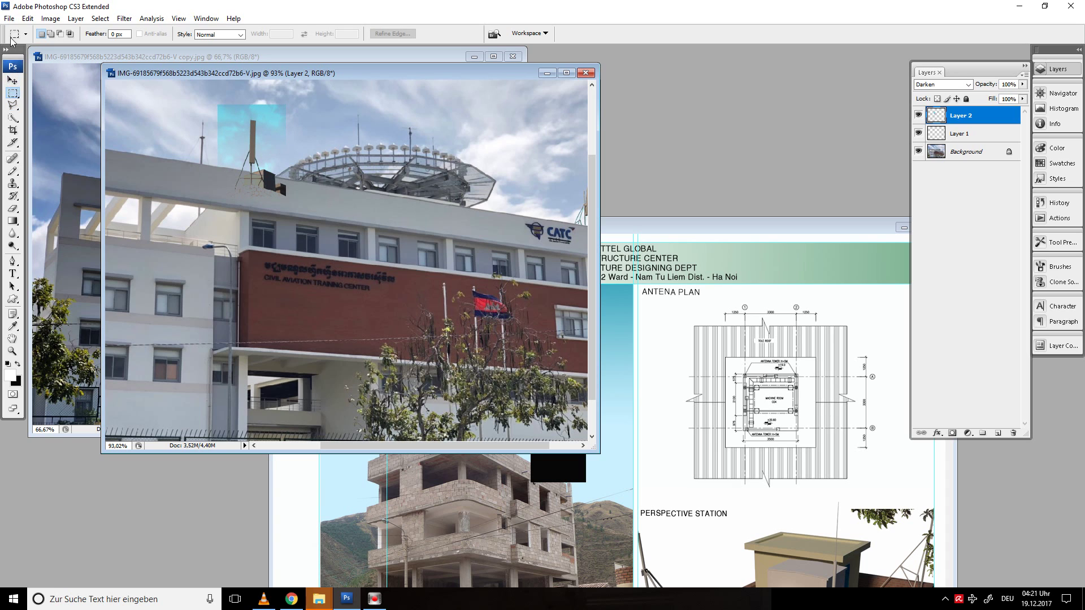
Nudge the new antenna slightly along the roof and scale it proportionally to 91.6% with Free Transform
{"action": "left_click", "coordinate": [9, 18]}
{"action": "mouse_move", "coordinate": [27, 18]}
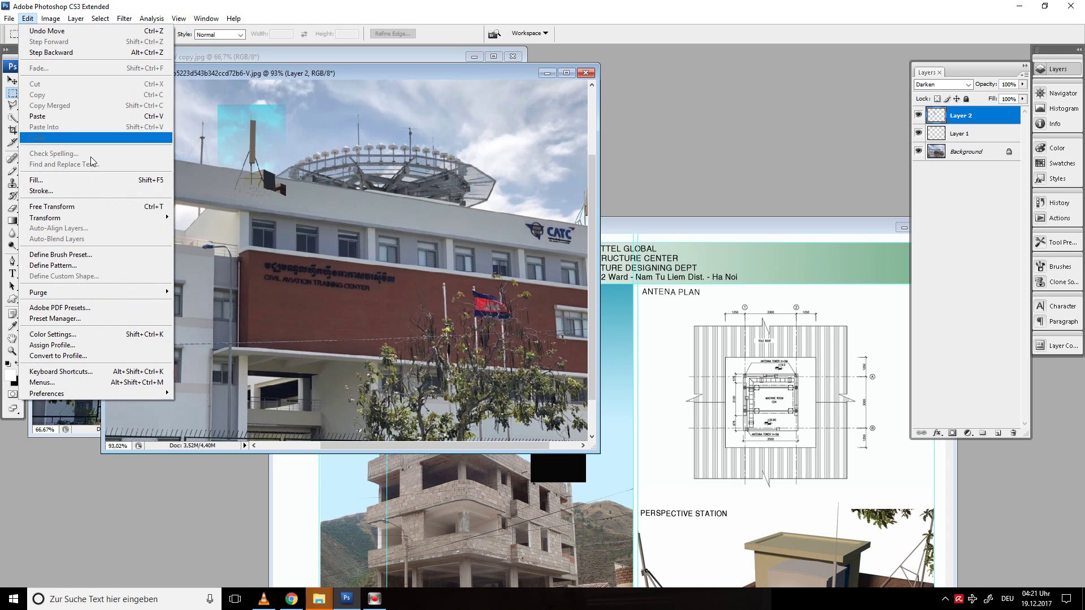
{"action": "left_click", "coordinate": [93, 204]}
{"action": "left_click_drag", "start_coordinate": [237, 131], "coordinate": [245, 130]}
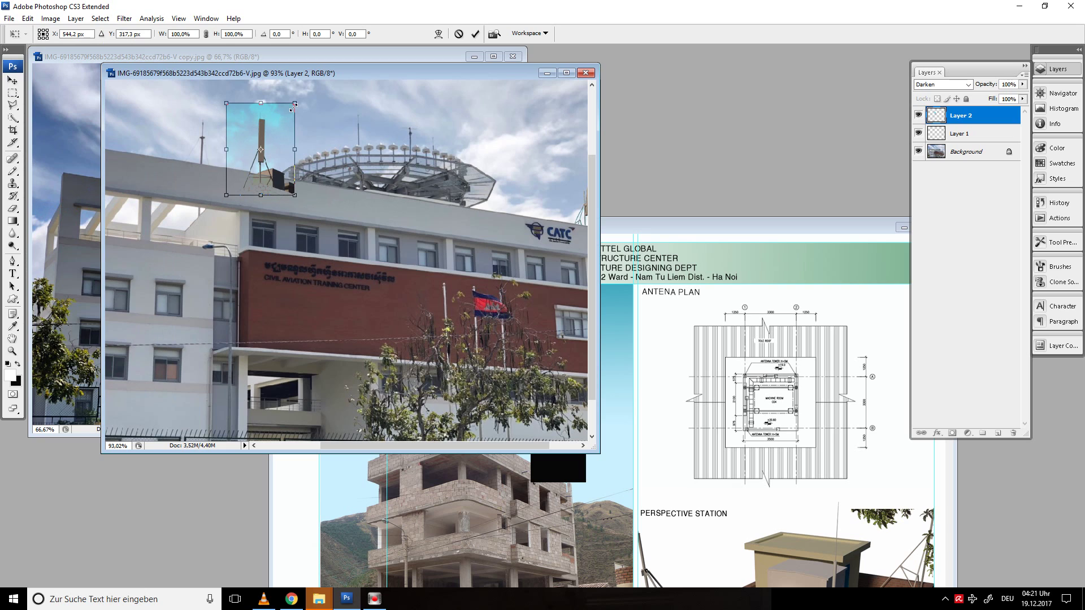
{"action": "left_click_drag", "start_coordinate": [295, 103], "coordinate": [292, 111]}
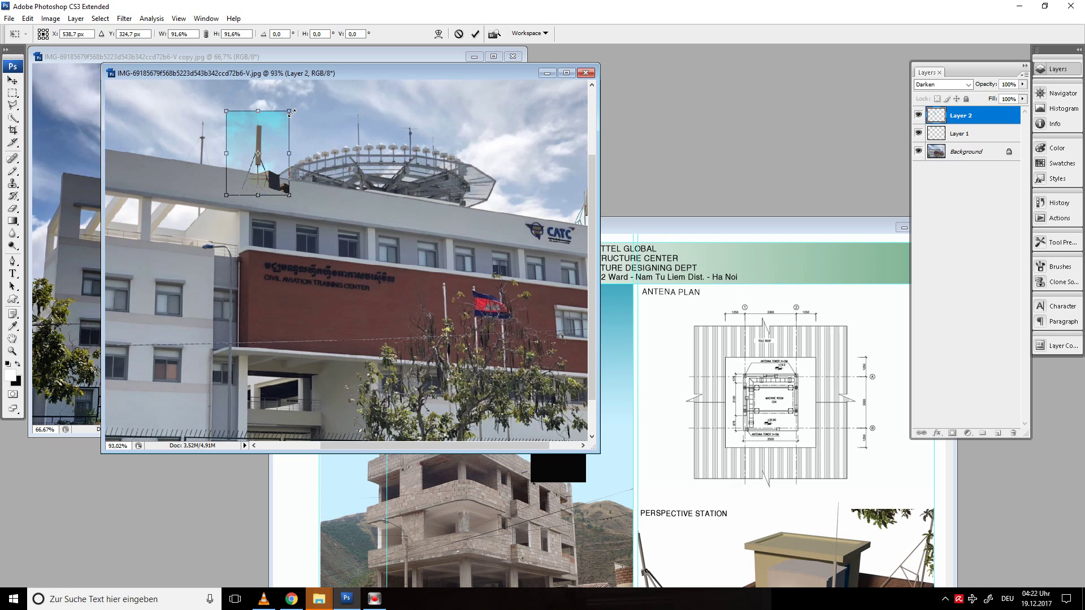
{"action": "key", "text": "ctrl+0"}
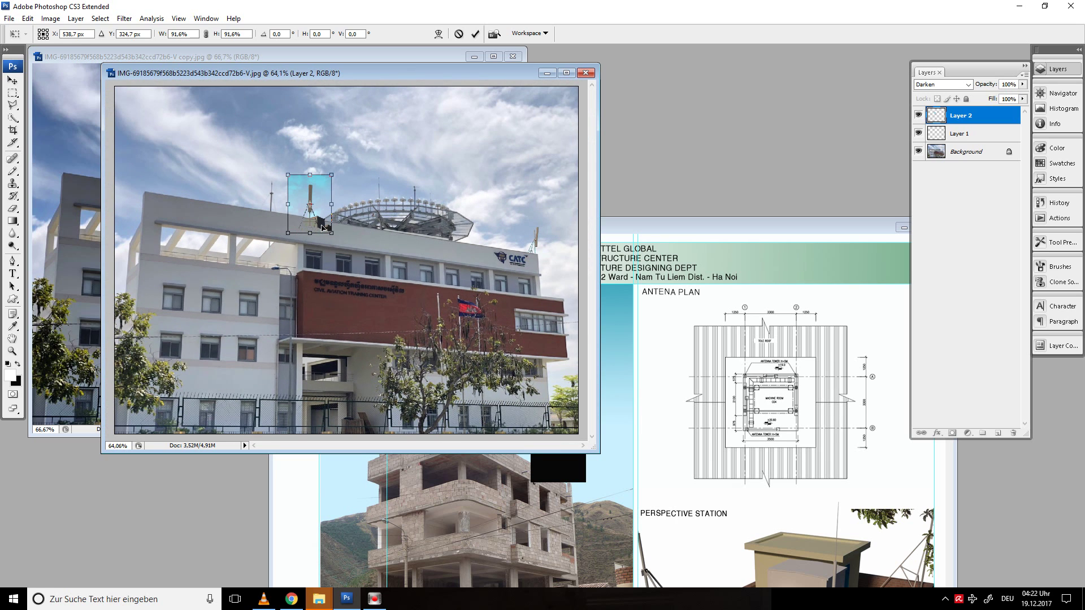
{"action": "key", "text": "Return"}
Display the building photo in maximized screen mode with the new antenna framed closely
{"action": "key", "text": "m"}
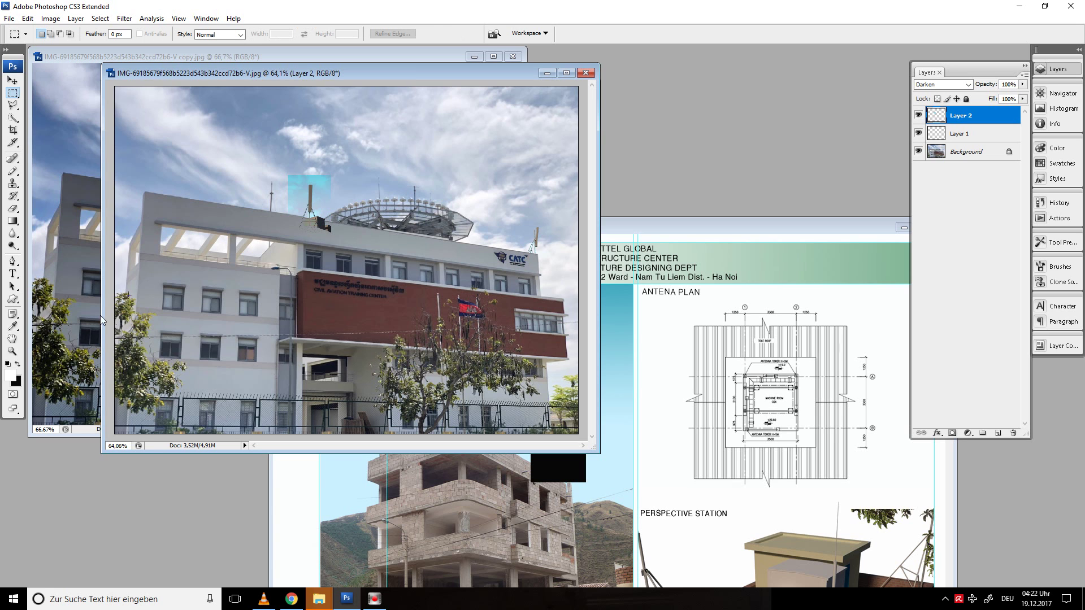
{"action": "left_click", "coordinate": [13, 408]}
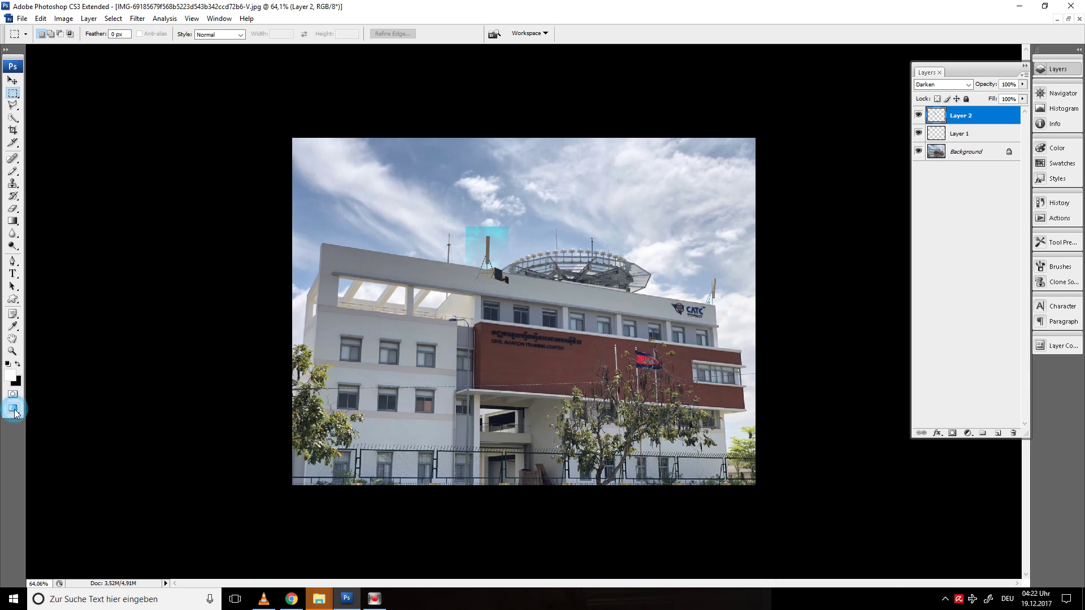
{"action": "key", "text": "ctrl+plus"}
{"action": "scroll", "coordinate": [726, 220], "scroll_direction": "up", "scroll_amount": 2}
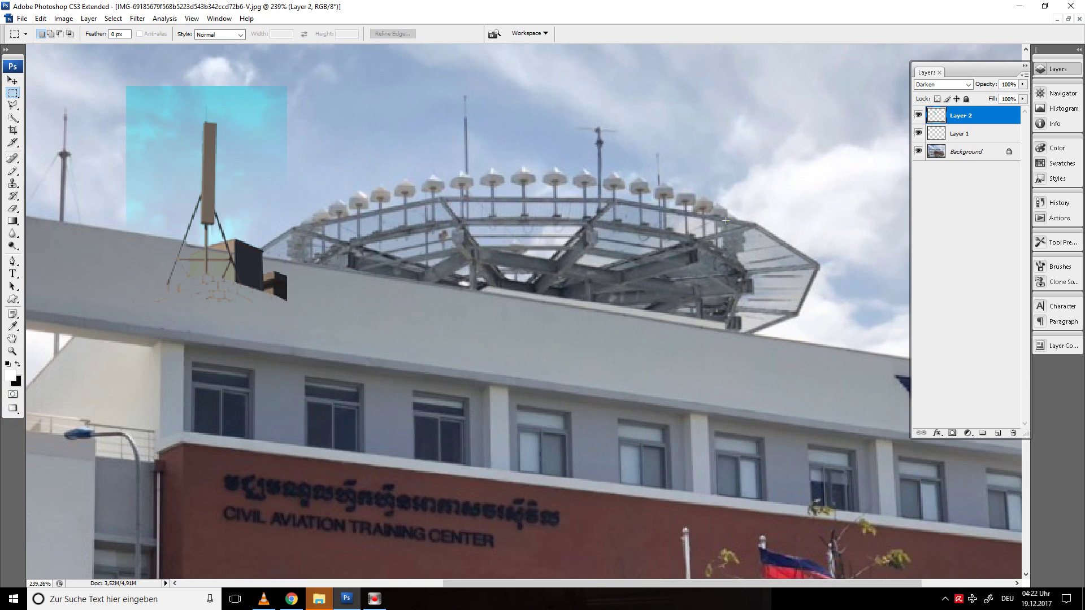
{"action": "left_click_drag", "start_coordinate": [277, 189], "coordinate": [392, 314]}
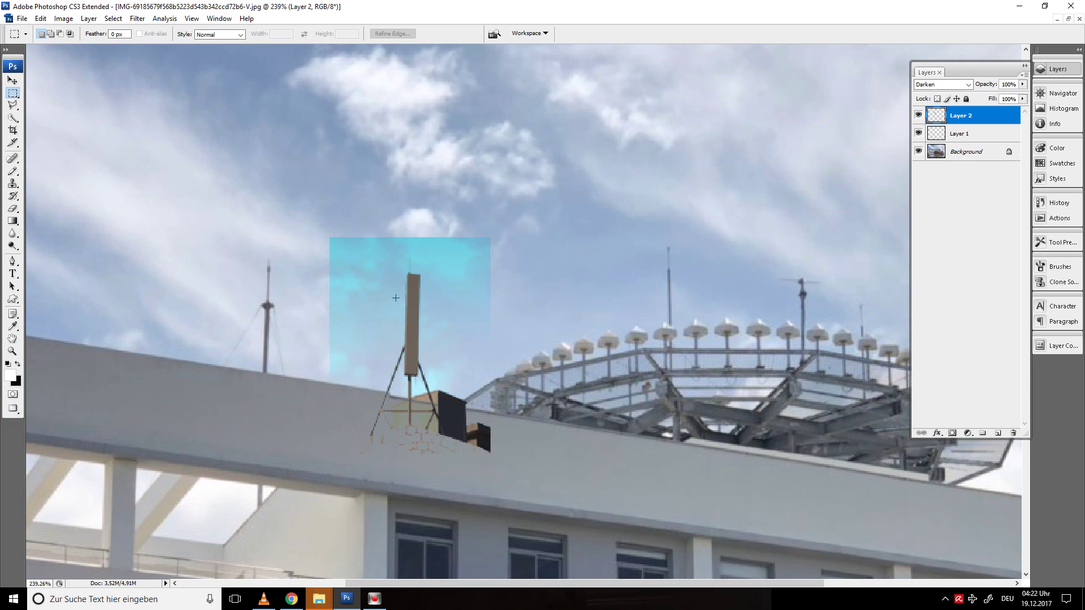
{"action": "scroll", "coordinate": [396, 295], "scroll_direction": "up", "scroll_amount": 1}
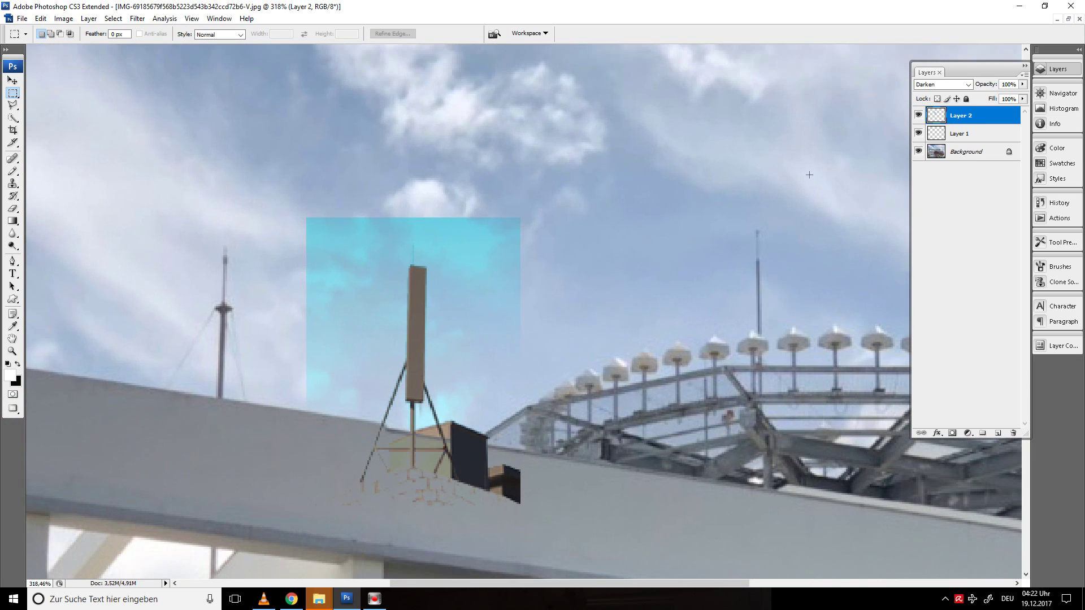
Apply Levels to the new antenna layer with the white input level lowered to 186
{"action": "left_click", "coordinate": [62, 20]}
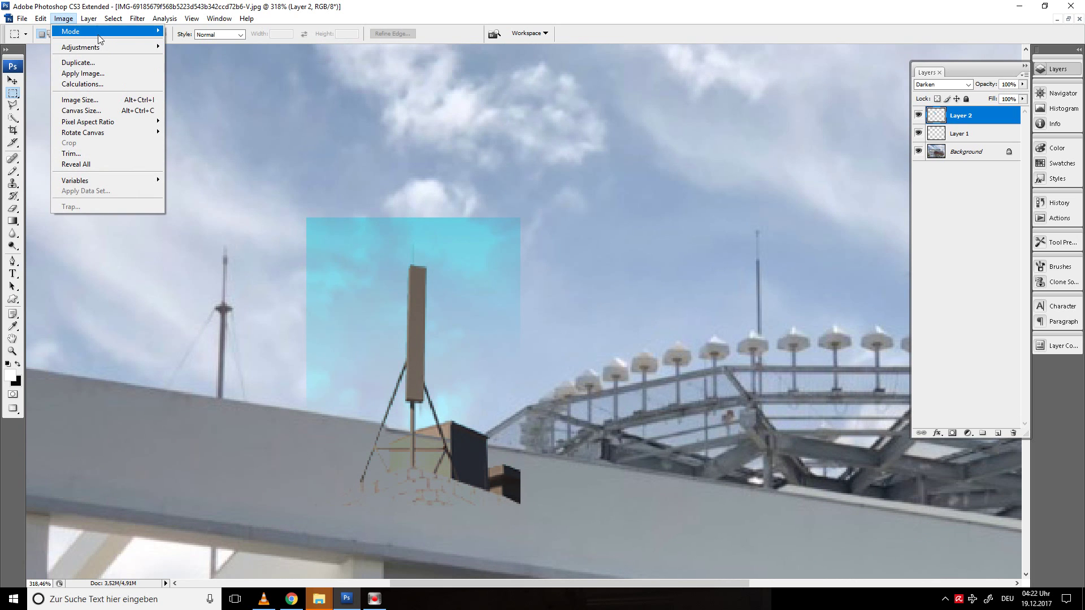
{"action": "mouse_move", "coordinate": [99, 47]}
{"action": "left_click", "coordinate": [184, 47]}
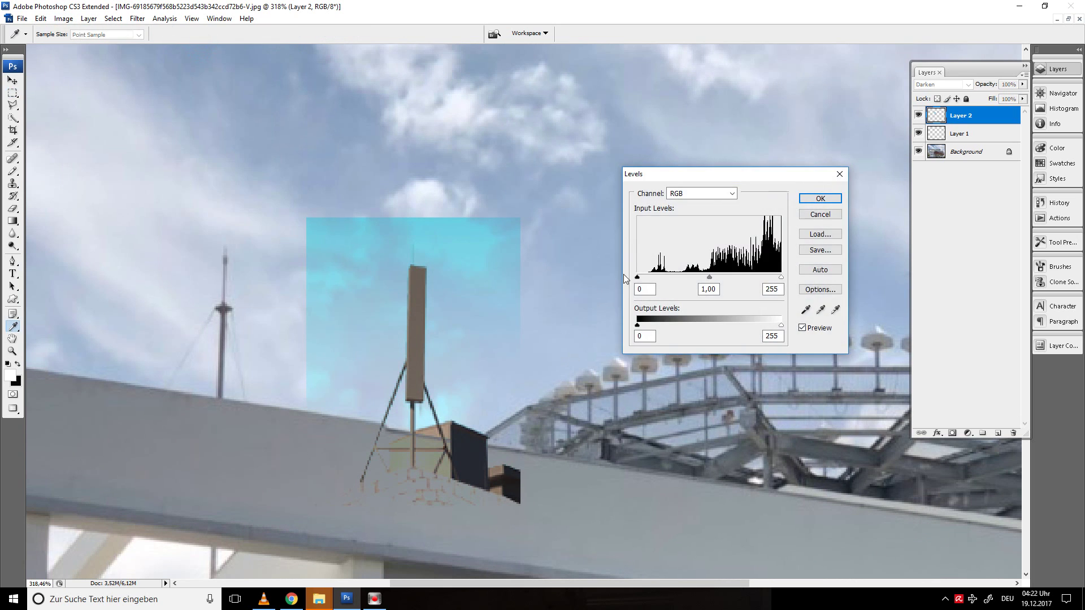
{"action": "left_click_drag", "start_coordinate": [781, 277], "coordinate": [742, 278]}
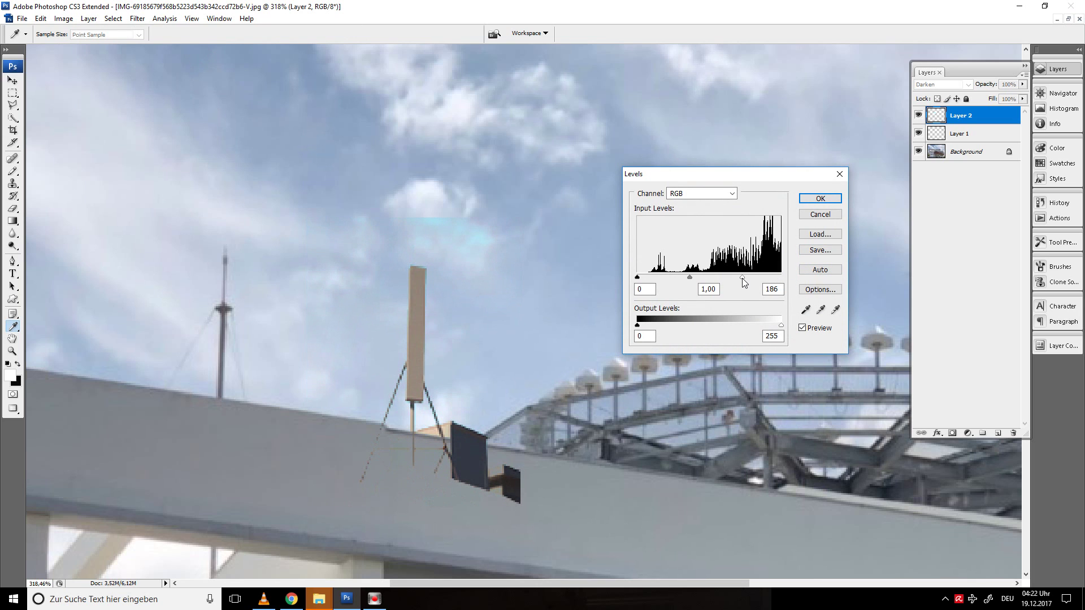
{"action": "left_click", "coordinate": [819, 199]}
{"action": "key", "text": "m"}
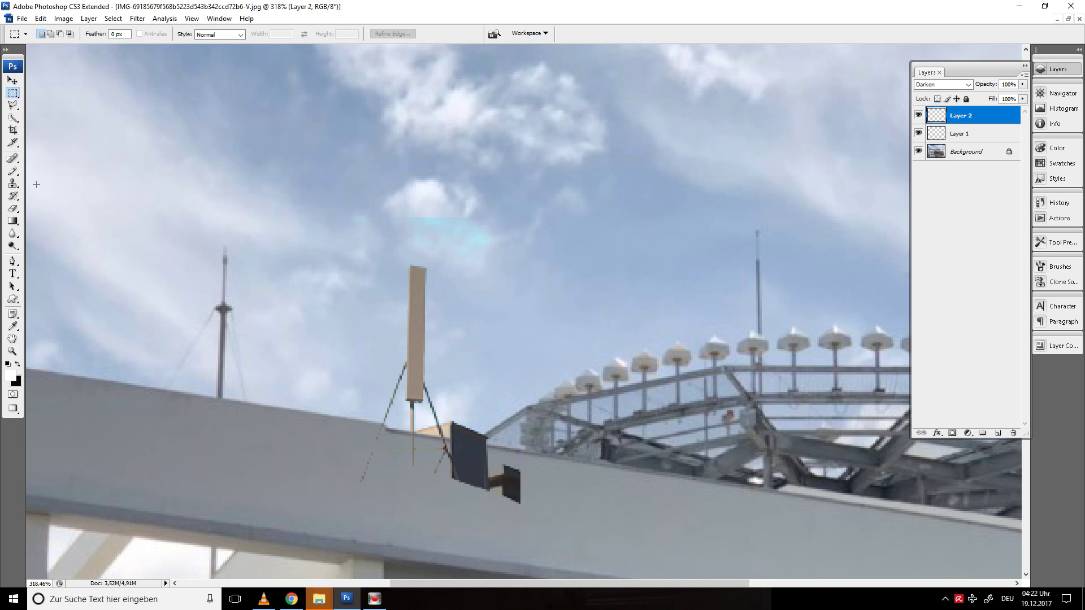
Erase the leftover dark equipment and strut ends below the roof edge on the new antenna layer with an 11 px Eraser
{"action": "left_click", "coordinate": [12, 210]}
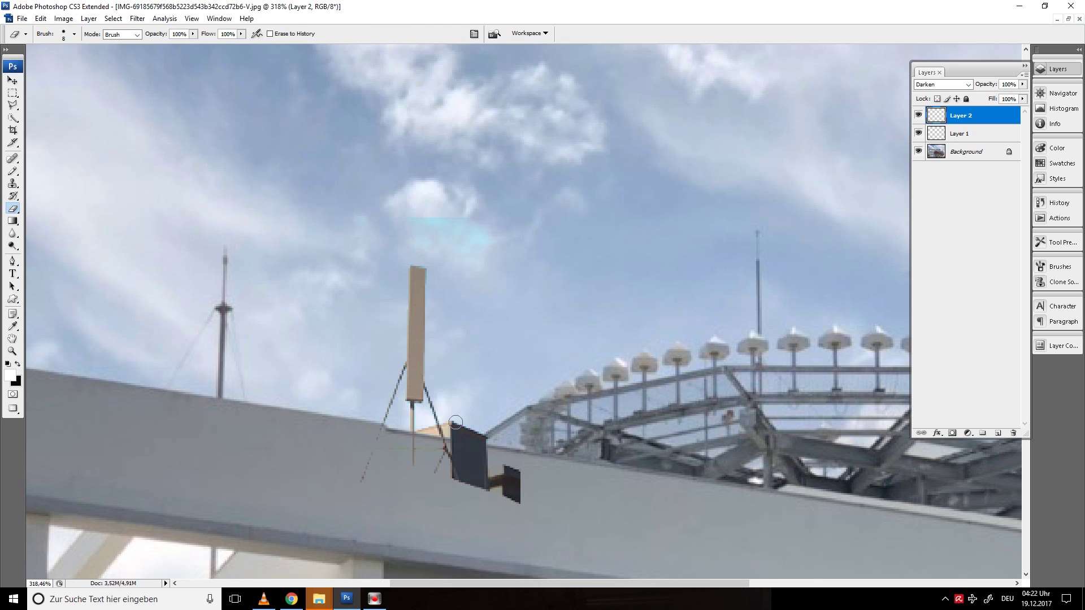
{"action": "mouse_move", "coordinate": [452, 424]}
{"action": "left_mouse_down"}
{"action": "mouse_move", "coordinate": [489, 436]}
{"action": "mouse_move", "coordinate": [465, 452]}
{"action": "left_mouse_up"}
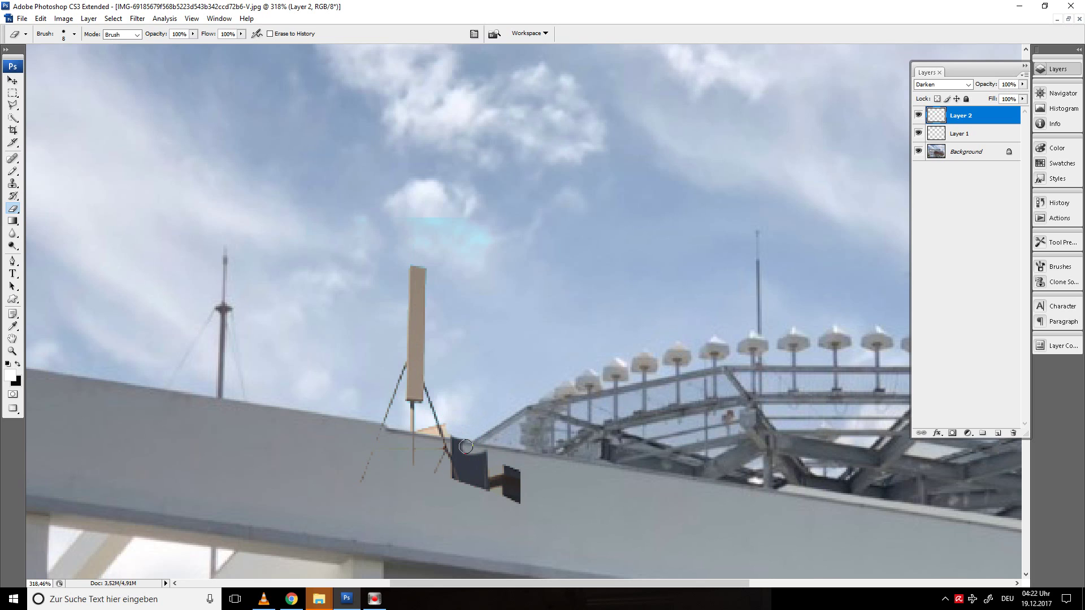
{"action": "right_click", "coordinate": [464, 448]}
{"action": "left_click", "coordinate": [493, 451]}
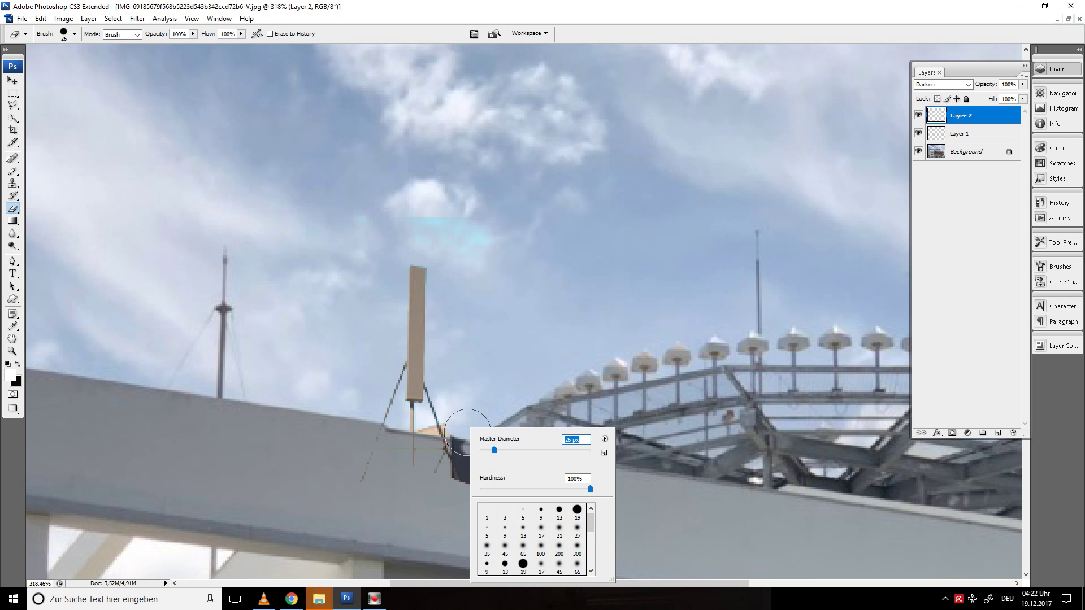
{"action": "left_click", "coordinate": [486, 451]}
{"action": "left_click", "coordinate": [534, 407]}
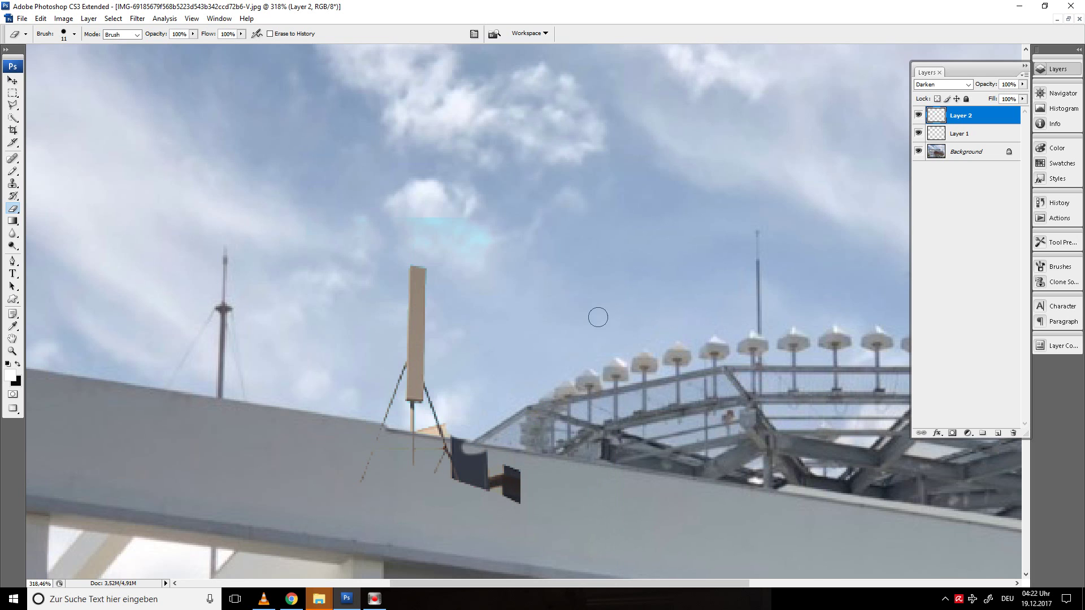
{"action": "scroll", "coordinate": [361, 438], "scroll_direction": "up", "scroll_amount": 2}
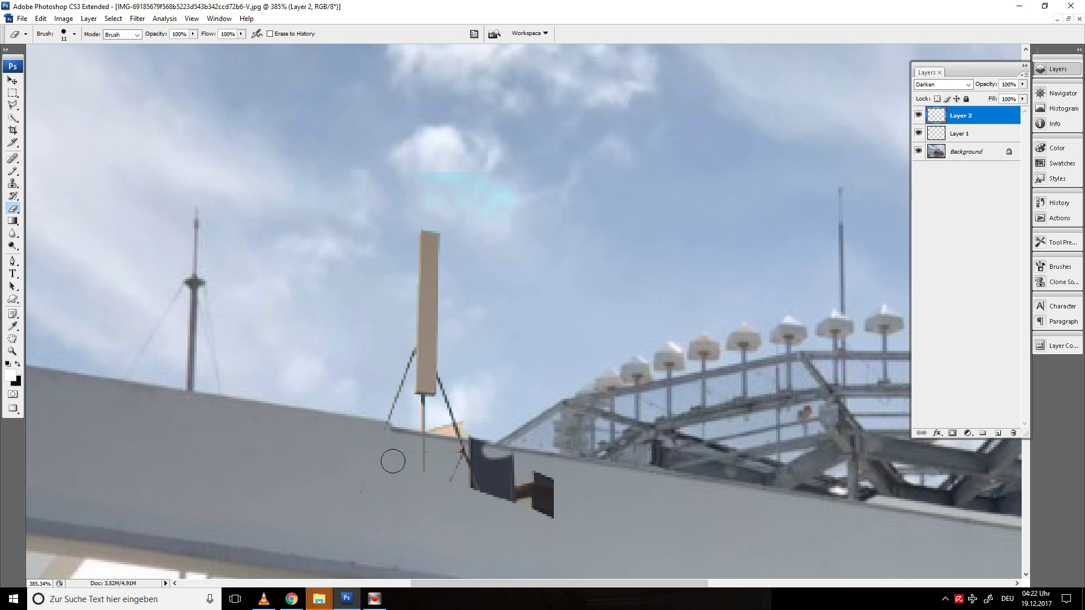
{"action": "mouse_move", "coordinate": [401, 445]}
{"action": "left_mouse_down"}
{"action": "mouse_move", "coordinate": [469, 456]}
{"action": "mouse_move", "coordinate": [497, 476]}
{"action": "mouse_move", "coordinate": [479, 440]}
{"action": "mouse_move", "coordinate": [550, 475]}
{"action": "mouse_move", "coordinate": [402, 469]}
{"action": "mouse_move", "coordinate": [566, 516]}
{"action": "left_mouse_up"}
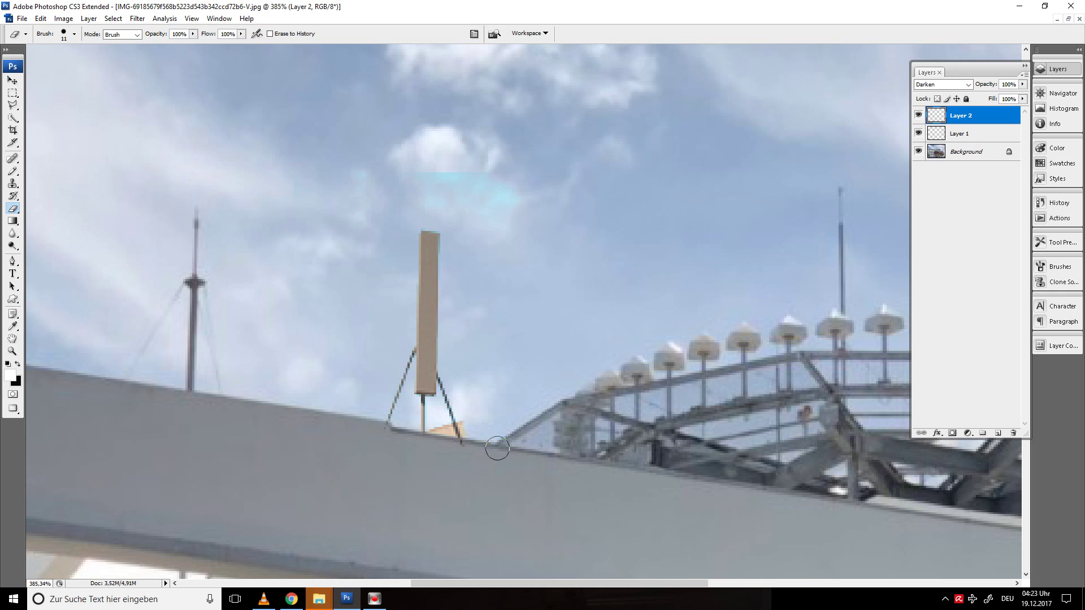
Enlarge the Eraser to 52 px and remove the cyan-tinted patch in the sky above the new antenna
{"action": "right_click", "coordinate": [529, 211]}
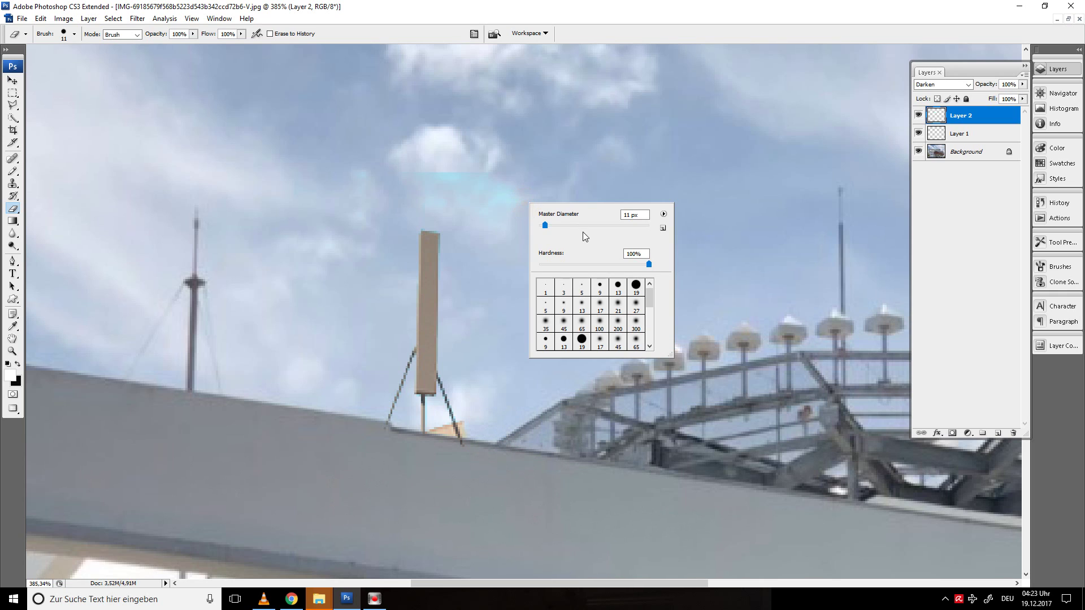
{"action": "left_click", "coordinate": [509, 182]}
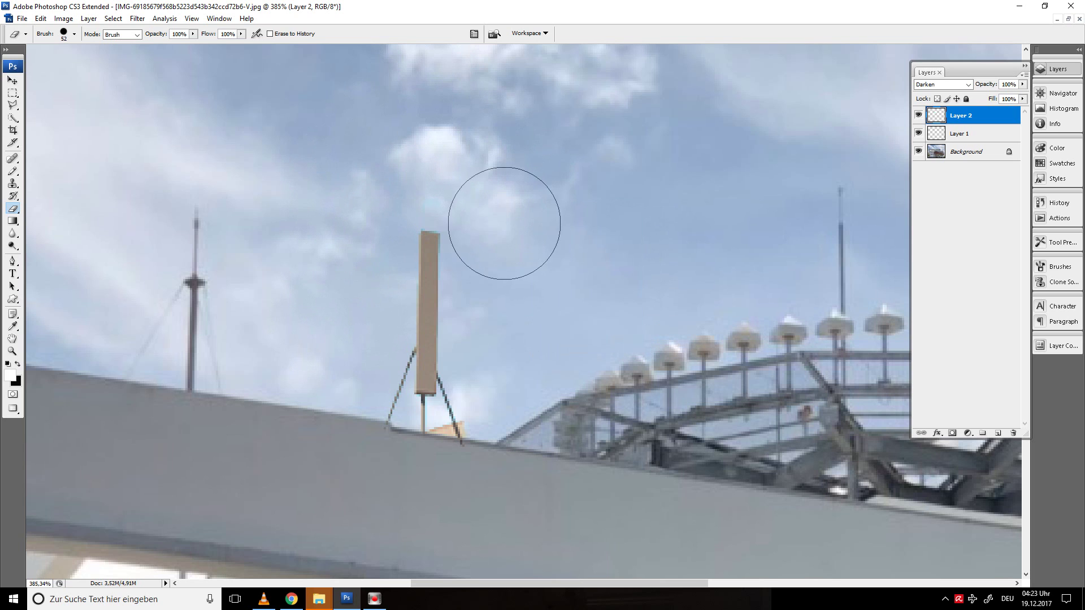
{"action": "scroll", "coordinate": [242, 426], "scroll_direction": "down", "scroll_amount": 2}
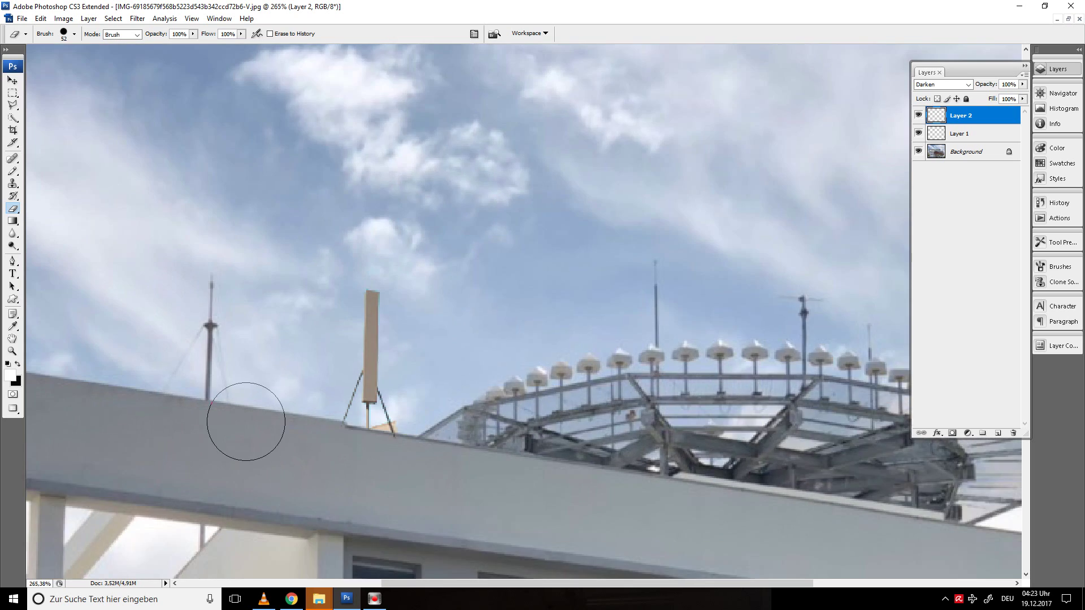
{"action": "scroll", "coordinate": [243, 426], "scroll_direction": "down", "scroll_amount": 2}
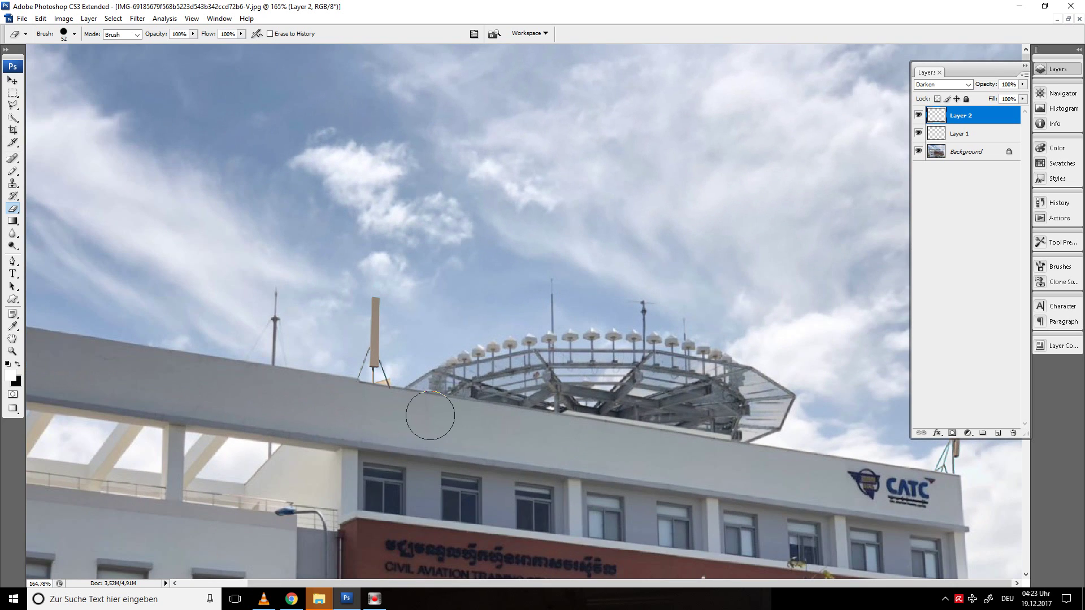
{"action": "scroll", "coordinate": [429, 411], "scroll_direction": "down", "scroll_amount": 1}
{"action": "scroll", "coordinate": [429, 415], "scroll_direction": "up", "scroll_amount": 1}
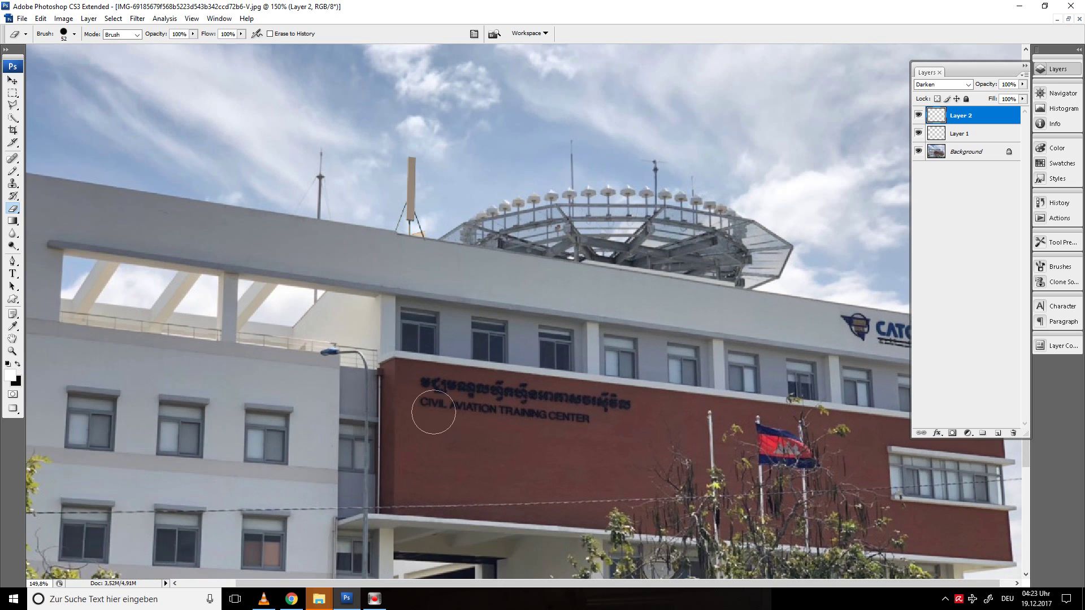
{"action": "scroll", "coordinate": [413, 378], "scroll_direction": "down", "scroll_amount": 1}
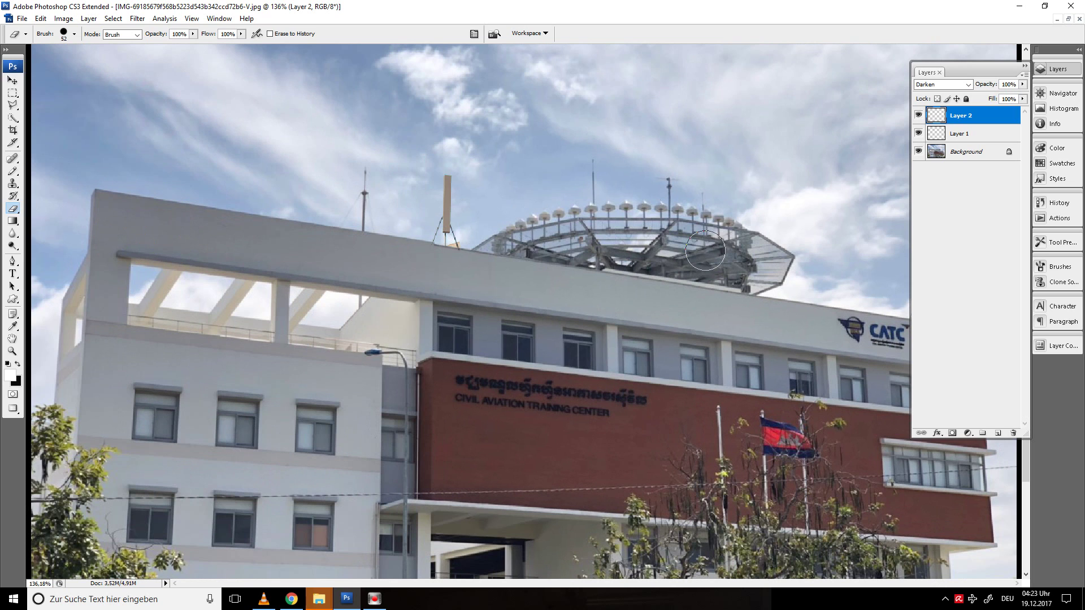
Apply Levels to the Background layer with the black input level raised to 26
{"action": "left_click", "coordinate": [986, 152]}
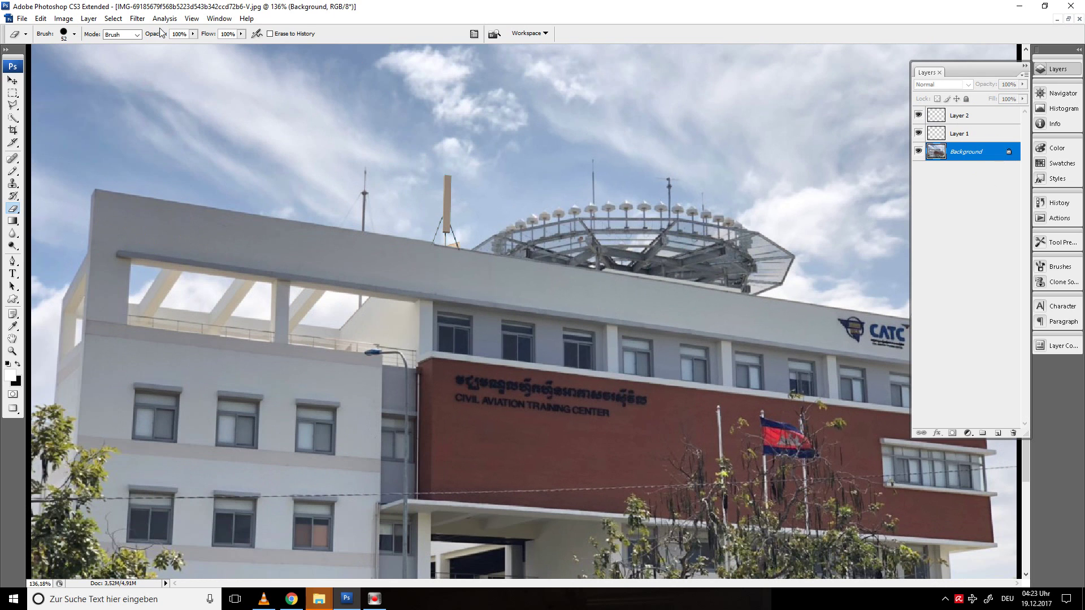
{"action": "left_click", "coordinate": [90, 19]}
{"action": "mouse_move", "coordinate": [41, 19]}
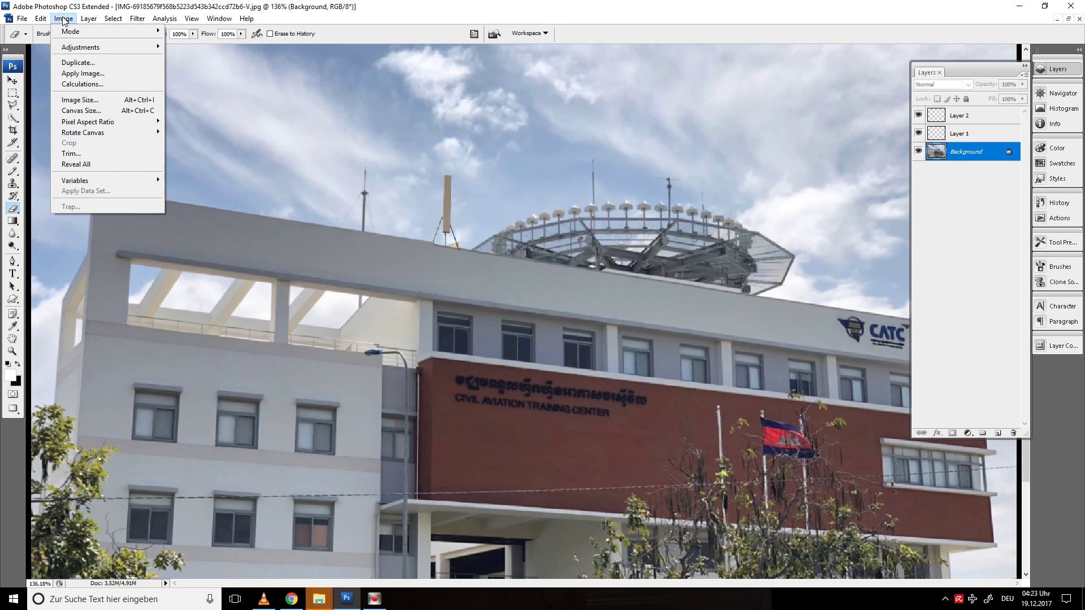
{"action": "mouse_move", "coordinate": [79, 47]}
{"action": "left_click", "coordinate": [181, 49]}
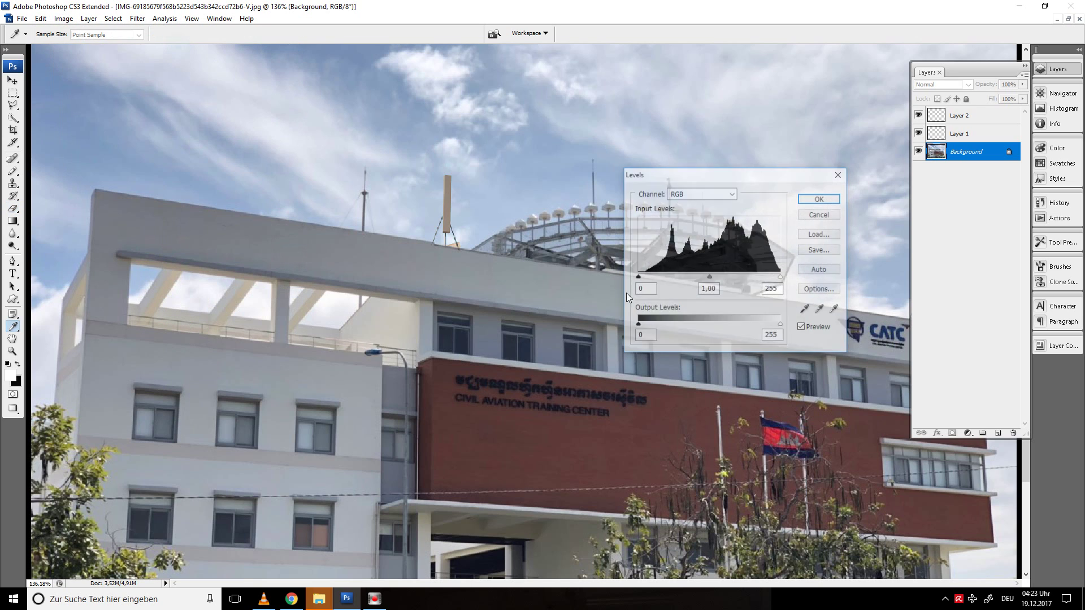
{"action": "left_click_drag", "start_coordinate": [637, 279], "coordinate": [657, 282]}
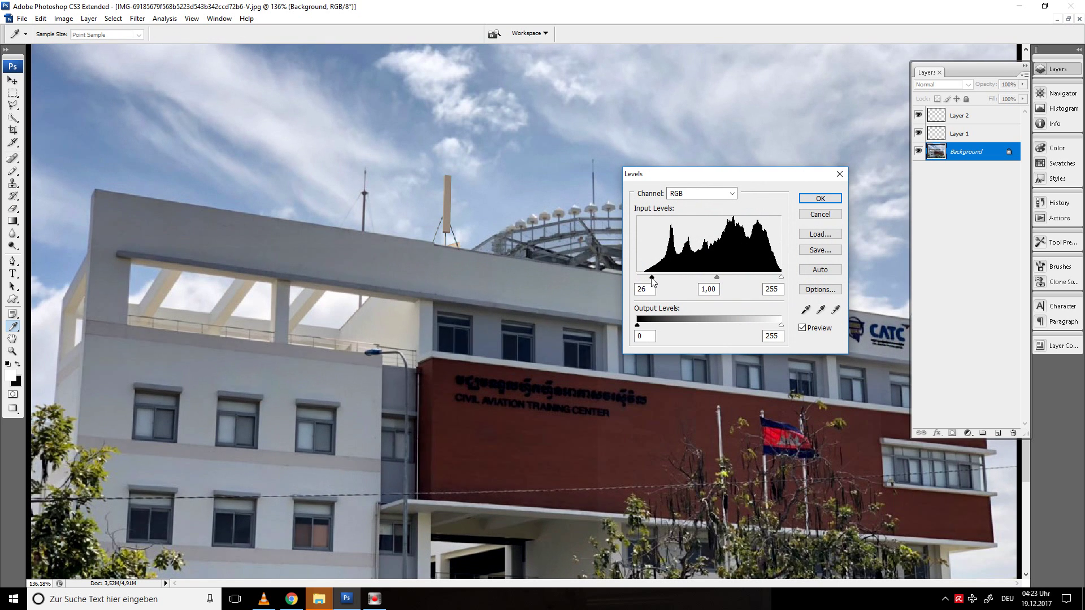
{"action": "left_click", "coordinate": [814, 198]}
{"action": "key", "text": "e"}
{"action": "key", "text": "ctrl+0"}
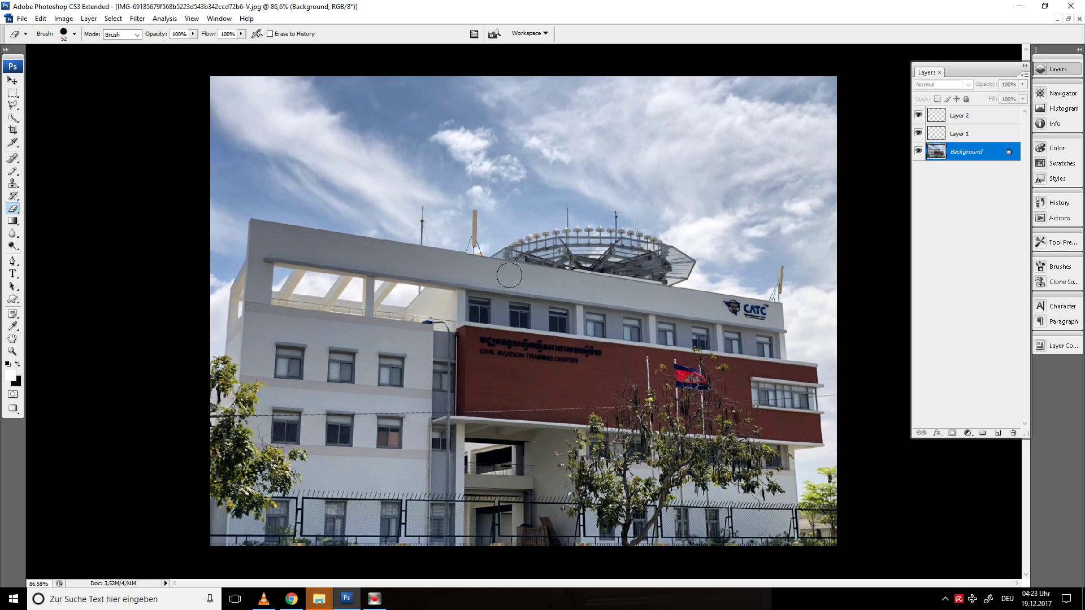
Reduce the Eraser's brush diameter to 7 px for detail work around the new antenna's base
{"action": "scroll", "coordinate": [440, 173], "scroll_direction": "up", "scroll_amount": 1}
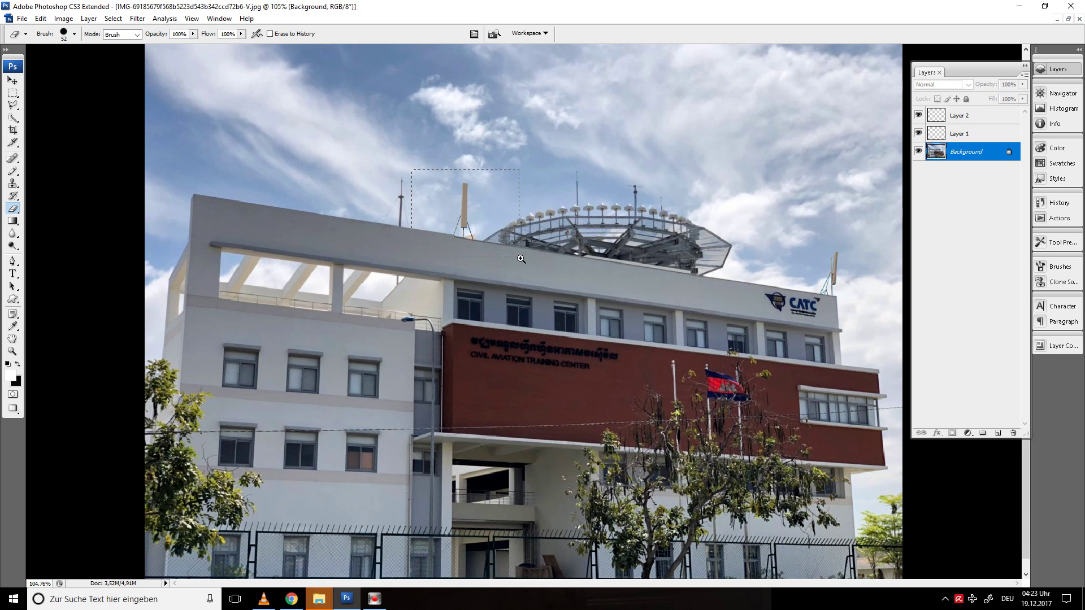
{"action": "scroll", "coordinate": [460, 204], "scroll_direction": "up", "scroll_amount": 10}
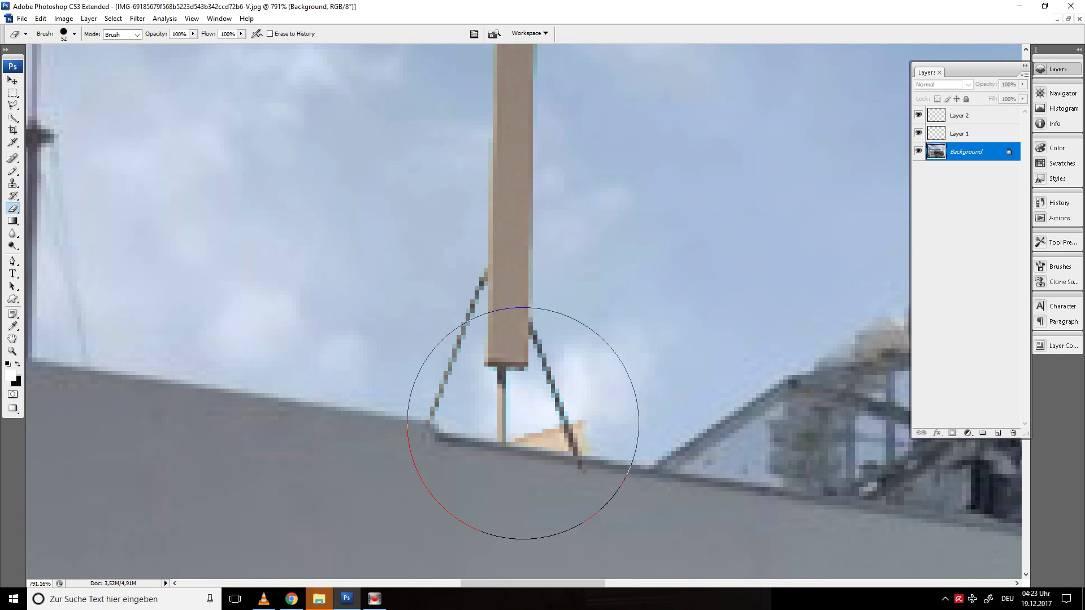
{"action": "right_click", "coordinate": [511, 434]}
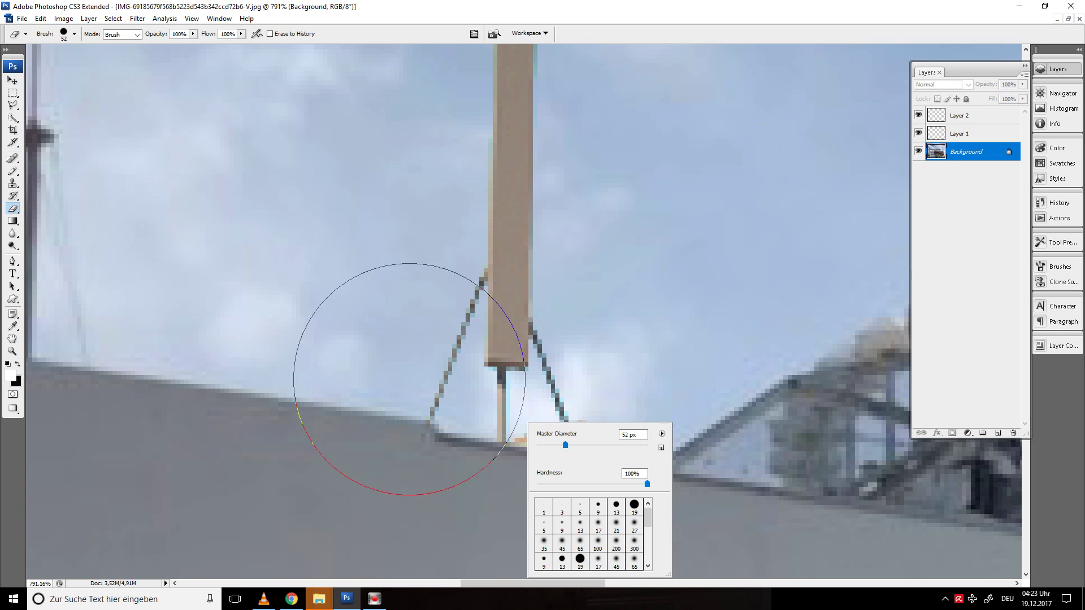
{"action": "left_click", "coordinate": [547, 445]}
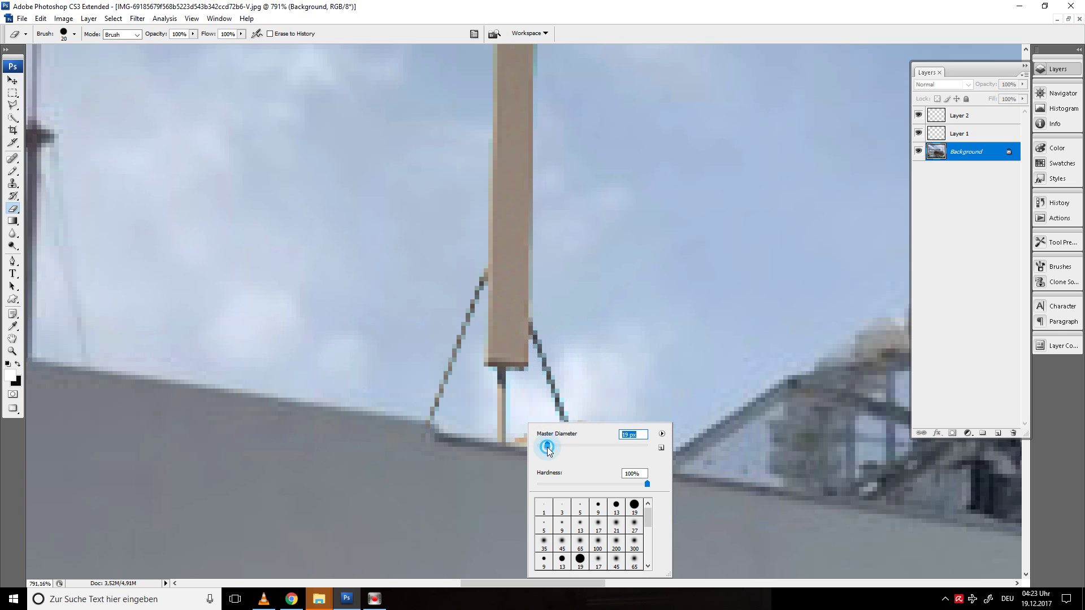
{"action": "left_click_drag", "start_coordinate": [547, 445], "coordinate": [542, 446]}
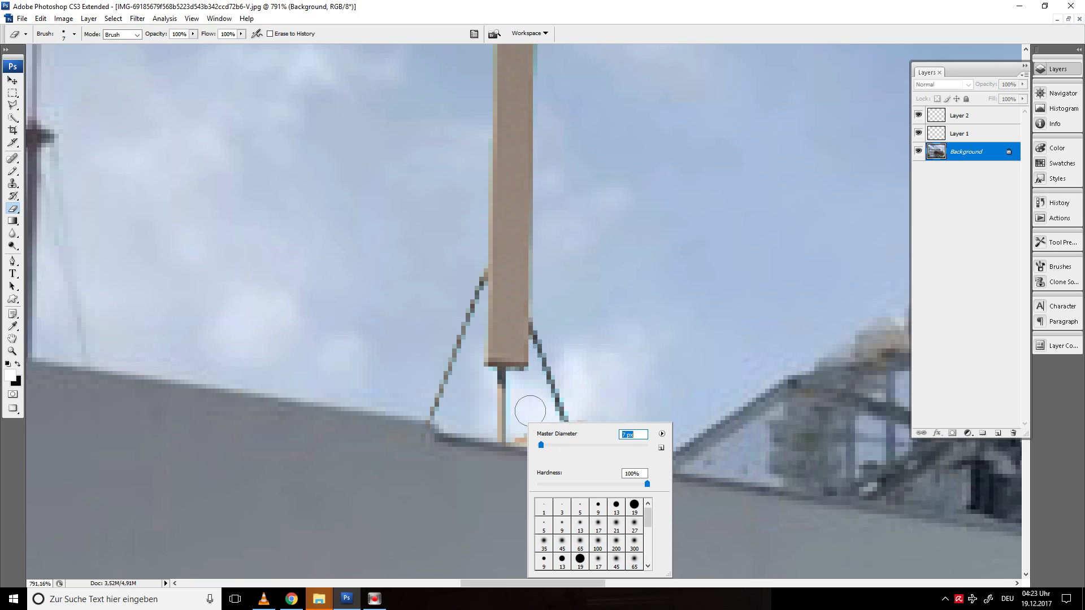
{"action": "left_click", "coordinate": [638, 361]}
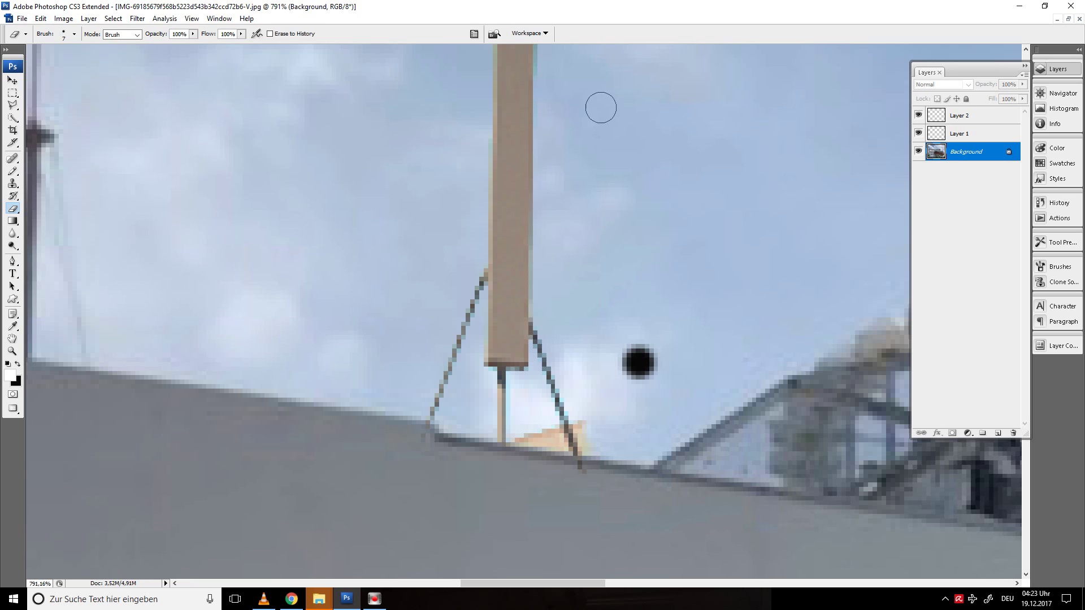
{"action": "left_click", "coordinate": [1055, 206]}
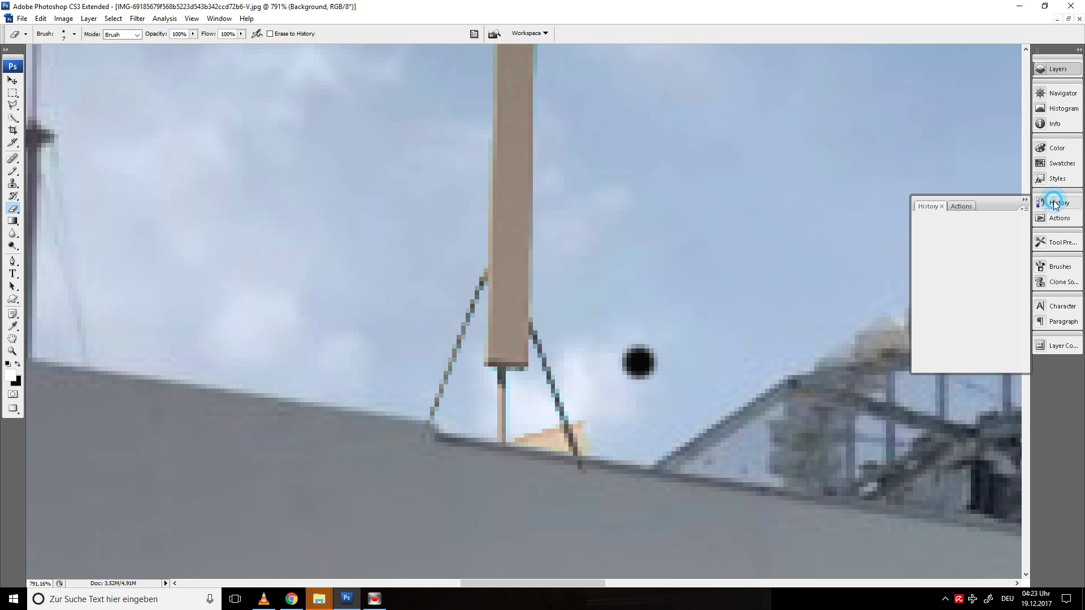
{"action": "scroll", "coordinate": [995, 308], "scroll_direction": "down", "scroll_amount": 3}
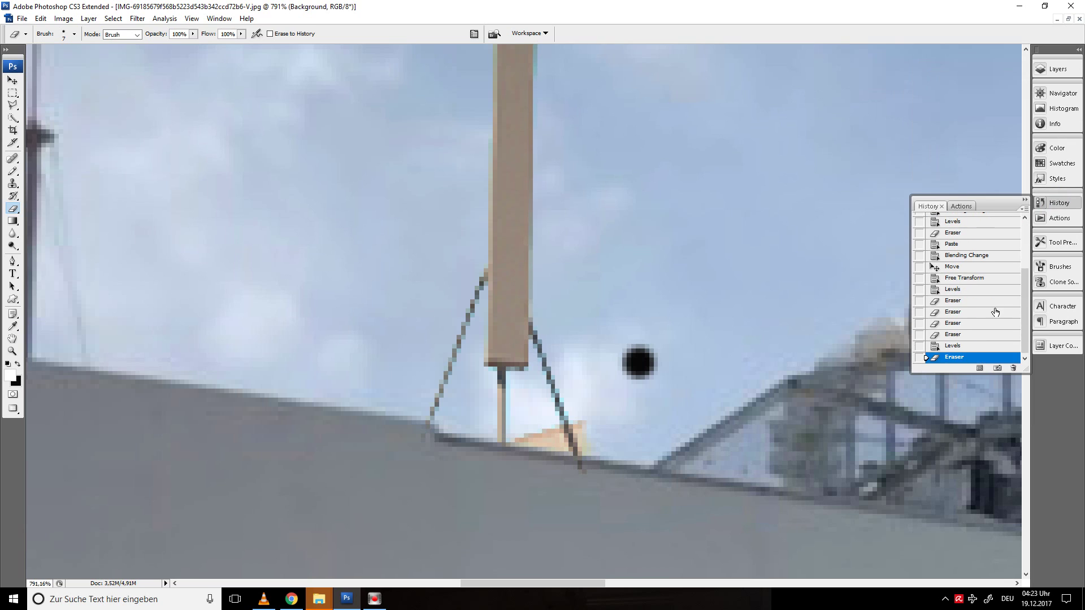
{"action": "left_click", "coordinate": [974, 346]}
Erase the beige remnant around the foot of the antenna's right strut on Layer 2
{"action": "left_click", "coordinate": [1057, 70]}
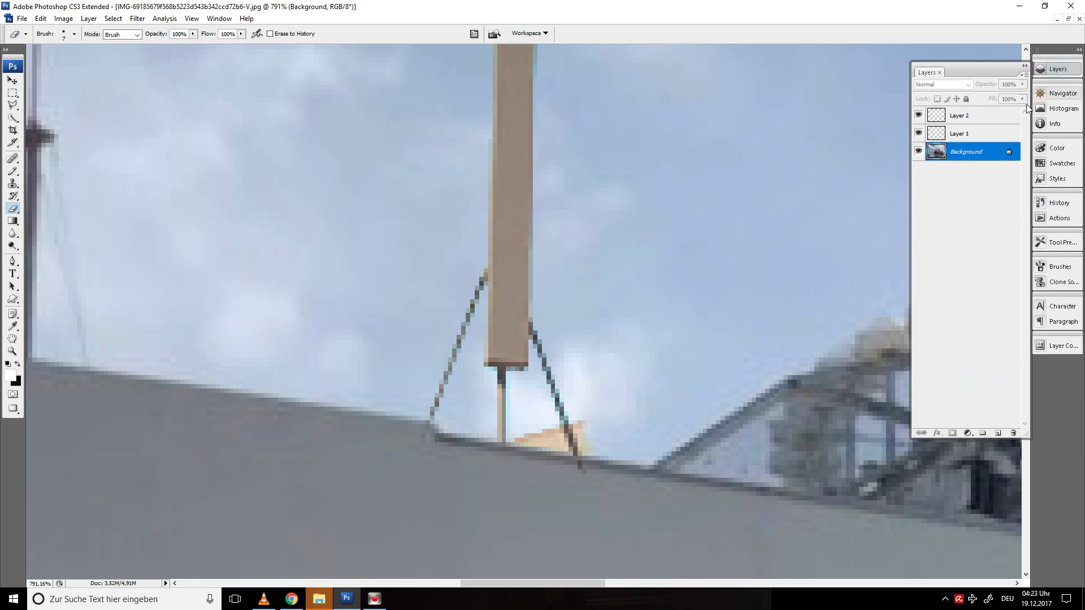
{"action": "left_click", "coordinate": [979, 117]}
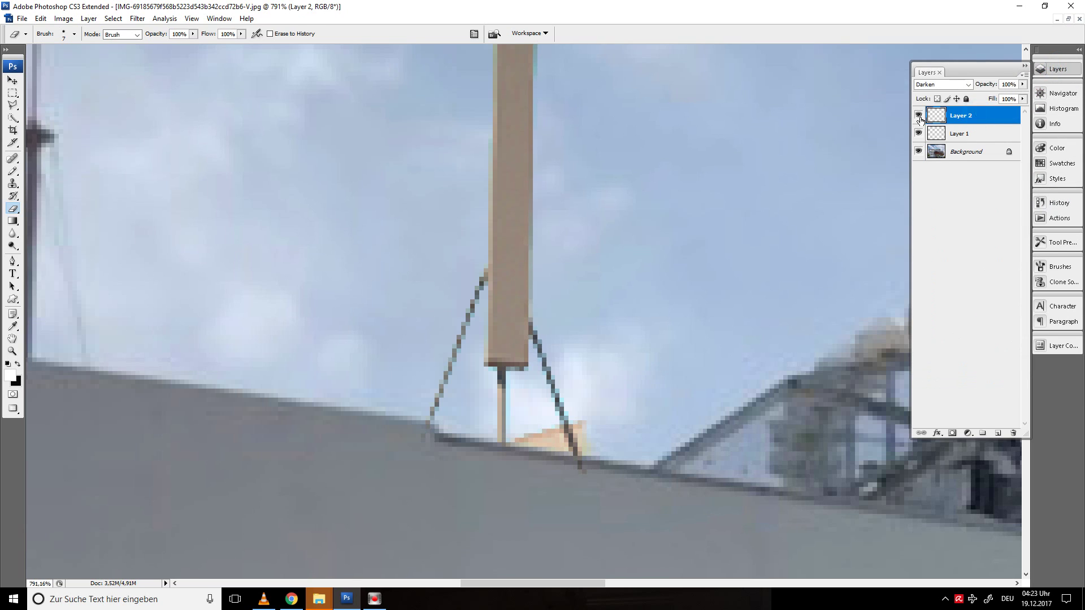
{"action": "left_click", "coordinate": [919, 115]}
{"action": "left_click", "coordinate": [918, 115]}
{"action": "mouse_move", "coordinate": [525, 444]}
{"action": "left_mouse_down"}
{"action": "mouse_move", "coordinate": [538, 430]}
{"action": "mouse_move", "coordinate": [537, 453]}
{"action": "mouse_move", "coordinate": [545, 426]}
{"action": "mouse_move", "coordinate": [554, 467]}
{"action": "left_mouse_up"}
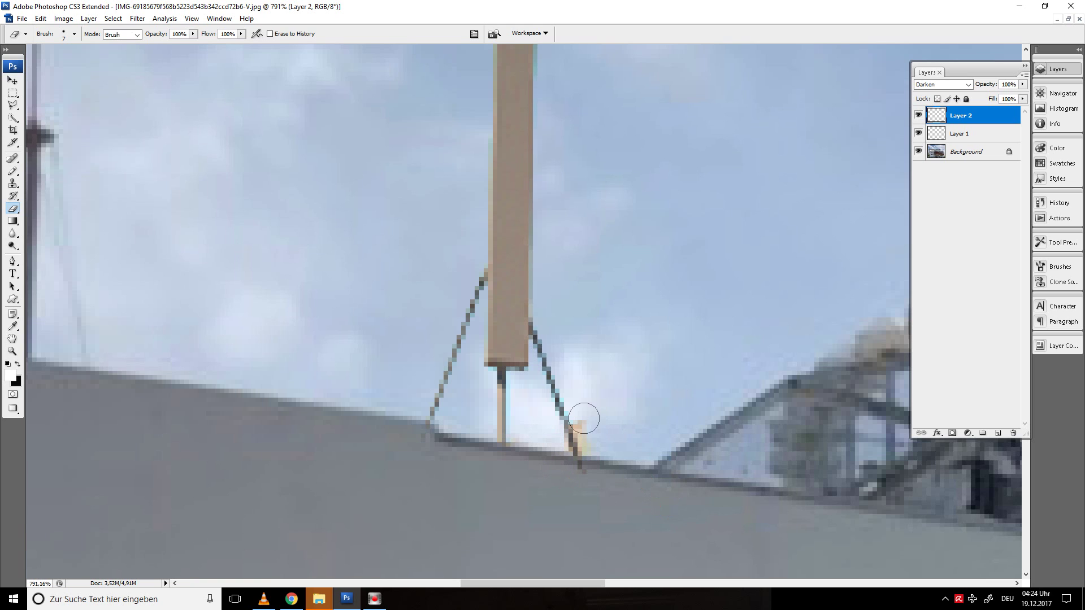
{"action": "left_click_drag", "start_coordinate": [581, 417], "coordinate": [600, 445]}
Clean up the last stray pixels along the roof edge beneath the antenna's mast and both struts with the Eraser
{"action": "scroll", "coordinate": [599, 444], "scroll_direction": "up", "scroll_amount": 3}
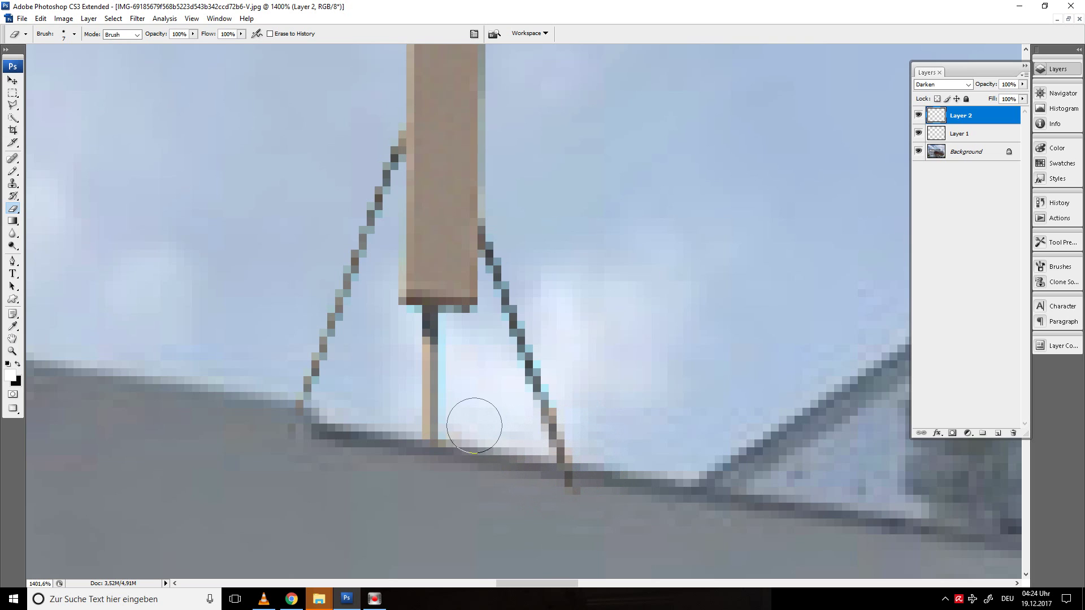
{"action": "left_click", "coordinate": [473, 425]}
{"action": "left_click", "coordinate": [467, 438]}
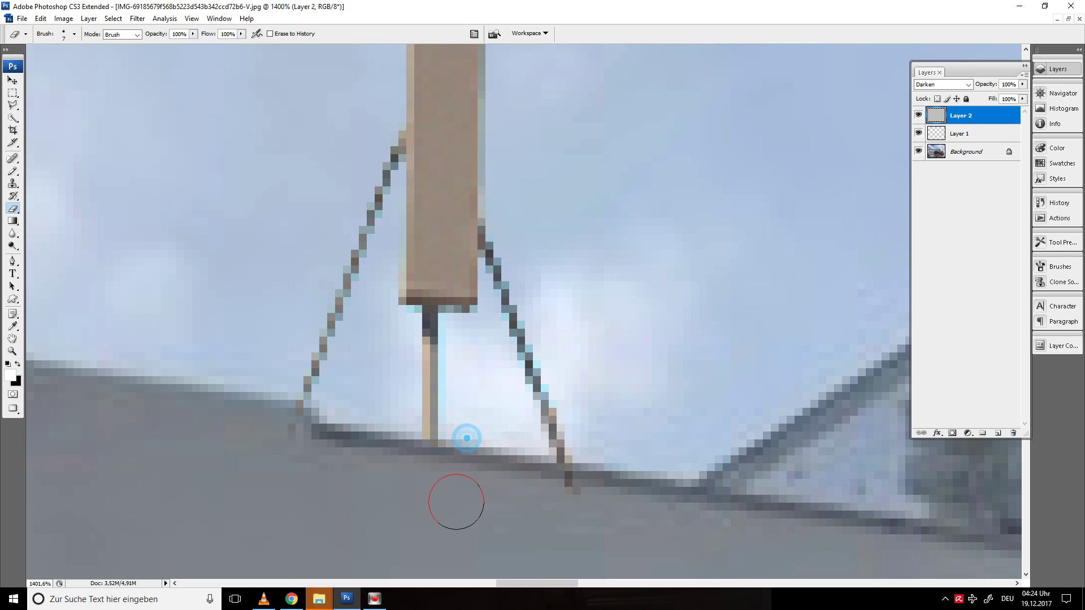
{"action": "left_click", "coordinate": [346, 435]}
{"action": "left_click", "coordinate": [293, 432]}
{"action": "left_click", "coordinate": [563, 490]}
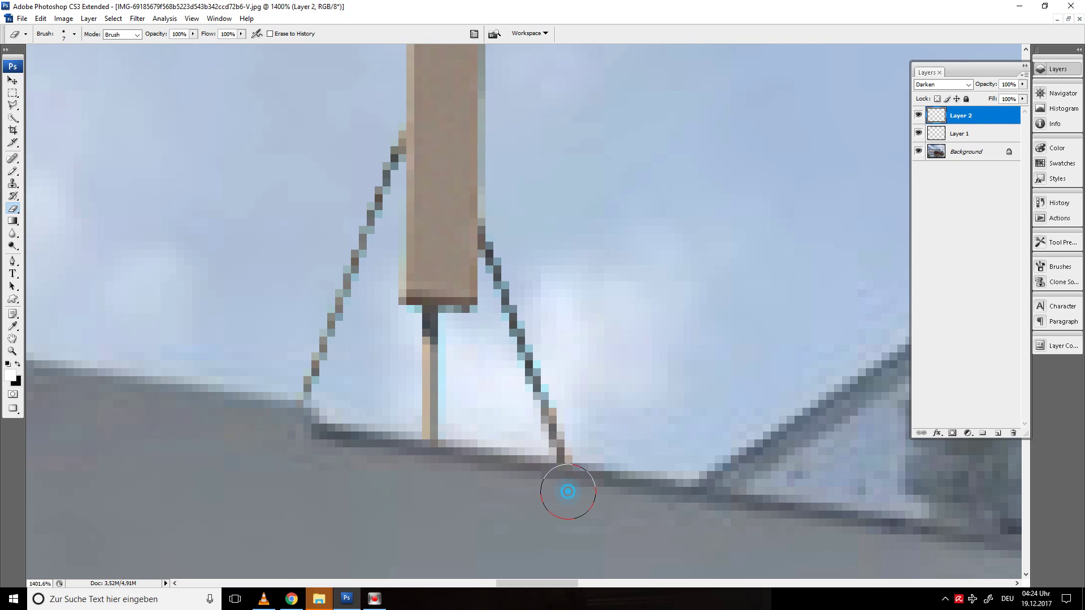
{"action": "left_click", "coordinate": [545, 489]}
{"action": "scroll", "coordinate": [408, 487], "scroll_direction": "down", "scroll_amount": 2}
{"action": "scroll", "coordinate": [403, 486], "scroll_direction": "down", "scroll_amount": 5}
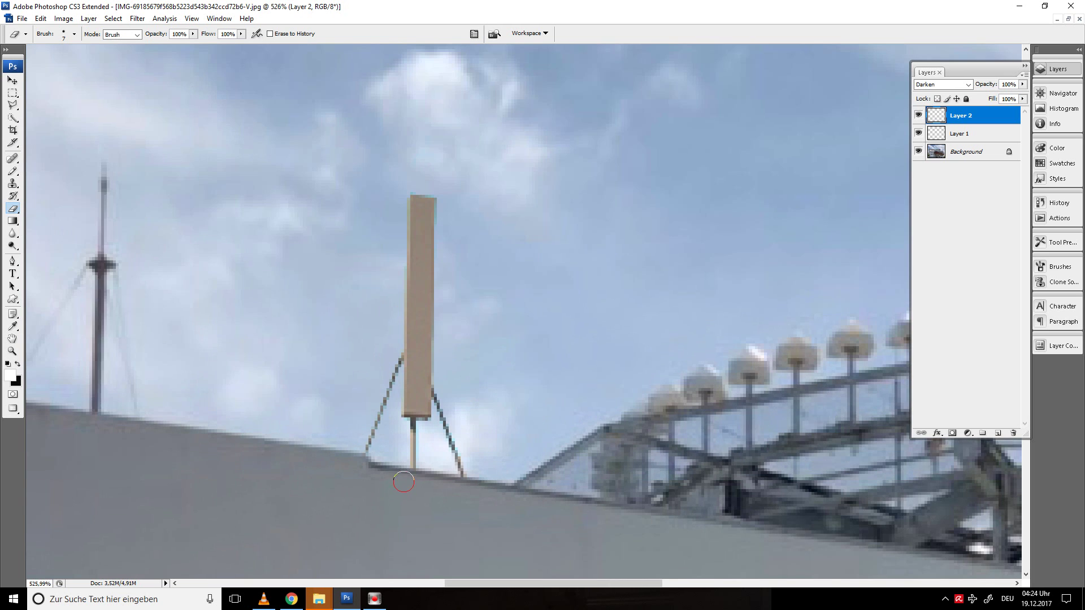
{"action": "scroll", "coordinate": [556, 429], "scroll_direction": "down", "scroll_amount": 2}
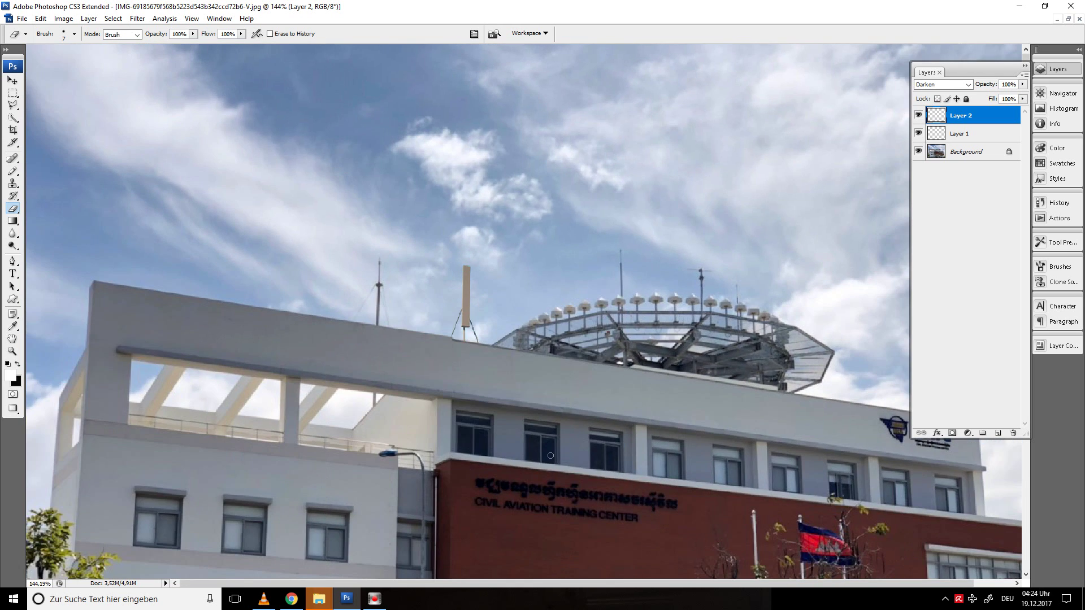
{"action": "scroll", "coordinate": [558, 420], "scroll_direction": "down", "scroll_amount": 1}
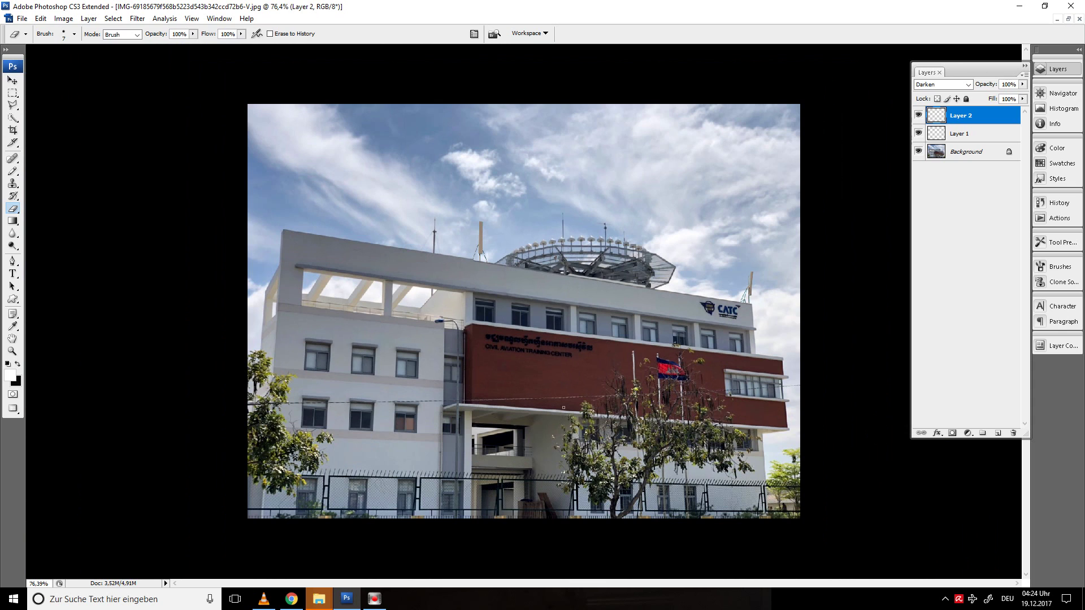
{"action": "scroll", "coordinate": [564, 407], "scroll_direction": "up", "scroll_amount": 1}
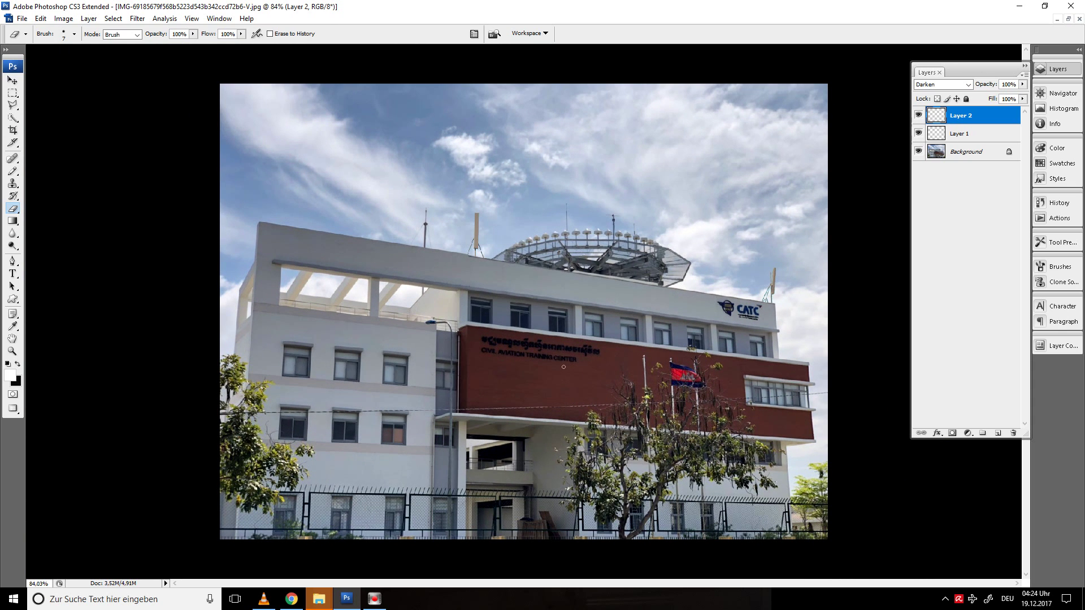
Save a copy of the composited building image as a JPEG named "song 2" at Maximum quality 12 with the Baseline ("Standard") format option
{"action": "left_click", "coordinate": [20, 17]}
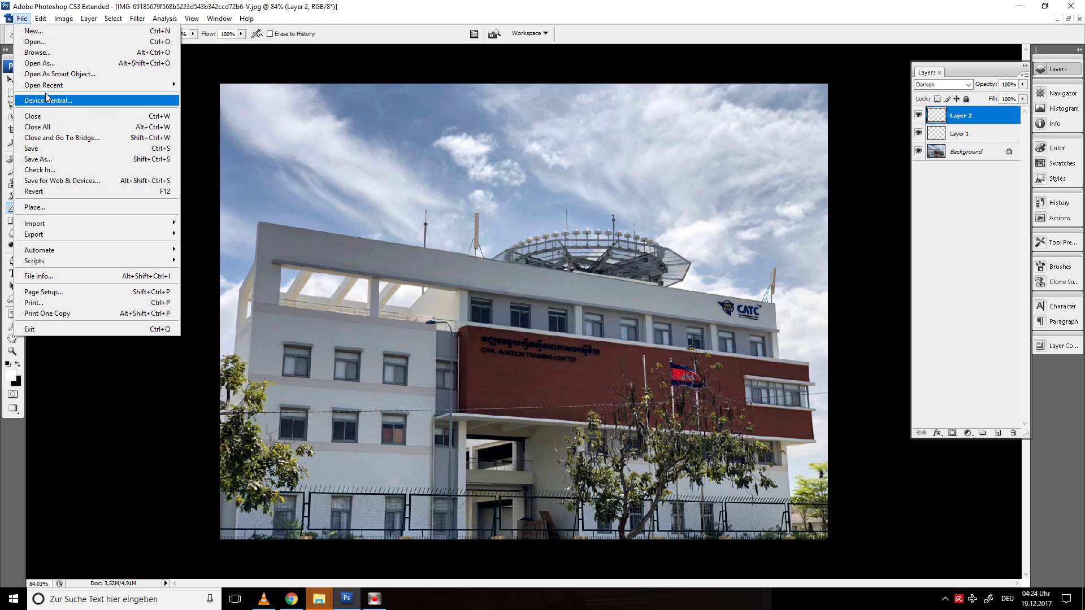
{"action": "left_click", "coordinate": [57, 159]}
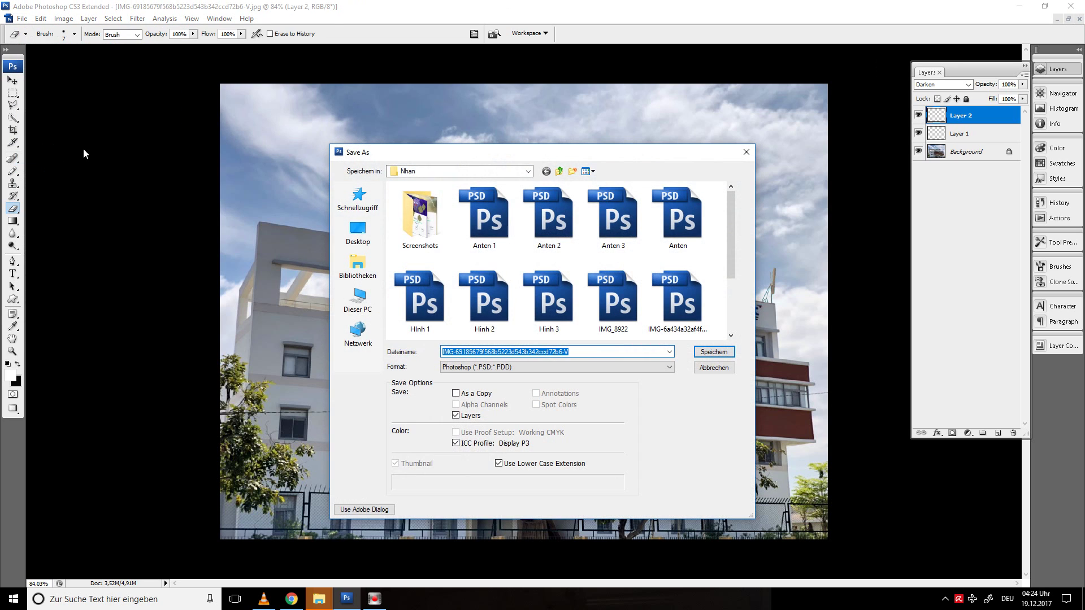
{"action": "left_click", "coordinate": [513, 367]}
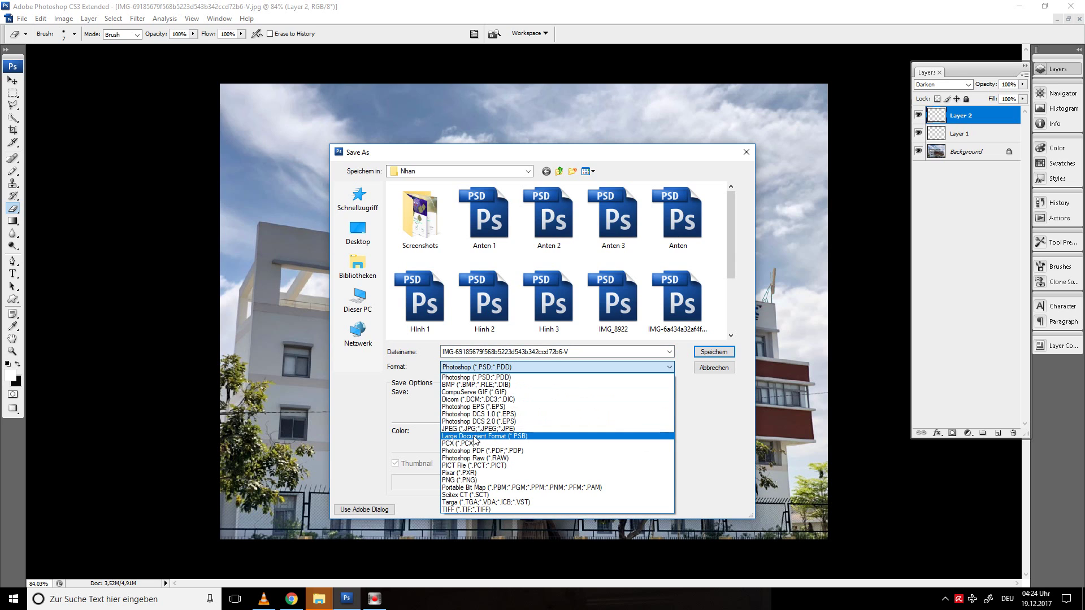
{"action": "left_click", "coordinate": [477, 429]}
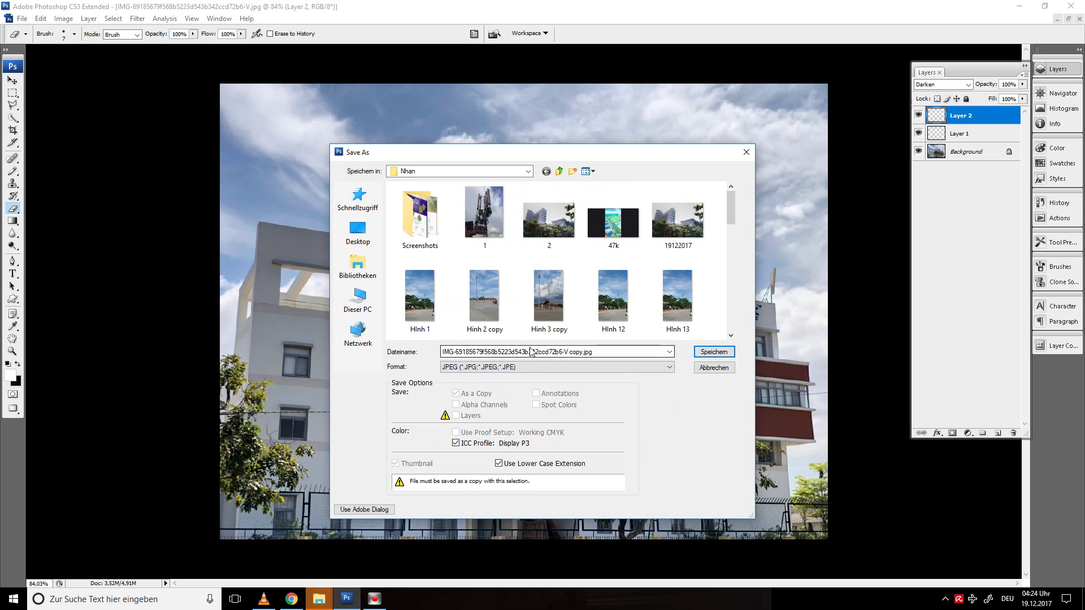
{"action": "triple_click", "coordinate": [590, 353]}
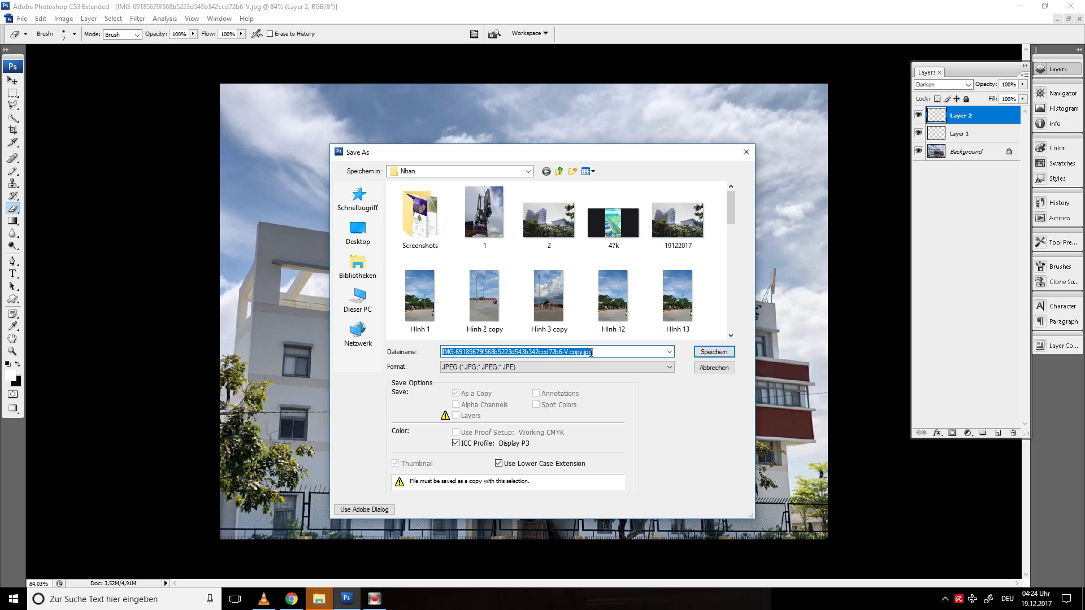
{"action": "type", "text": "song "}
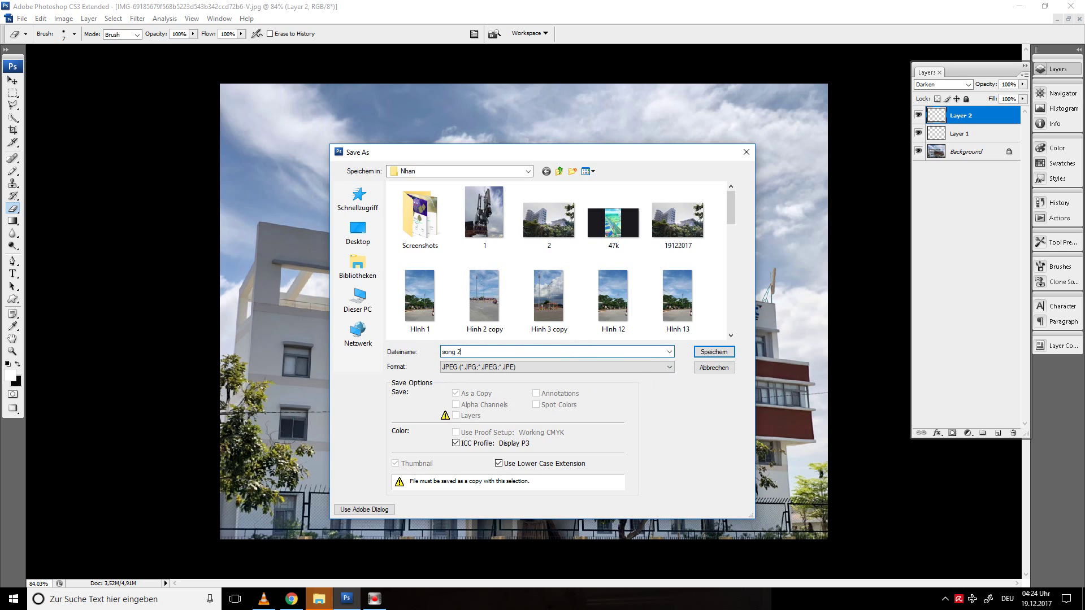
{"action": "type", "text": "2"}
{"action": "key", "text": "Return"}
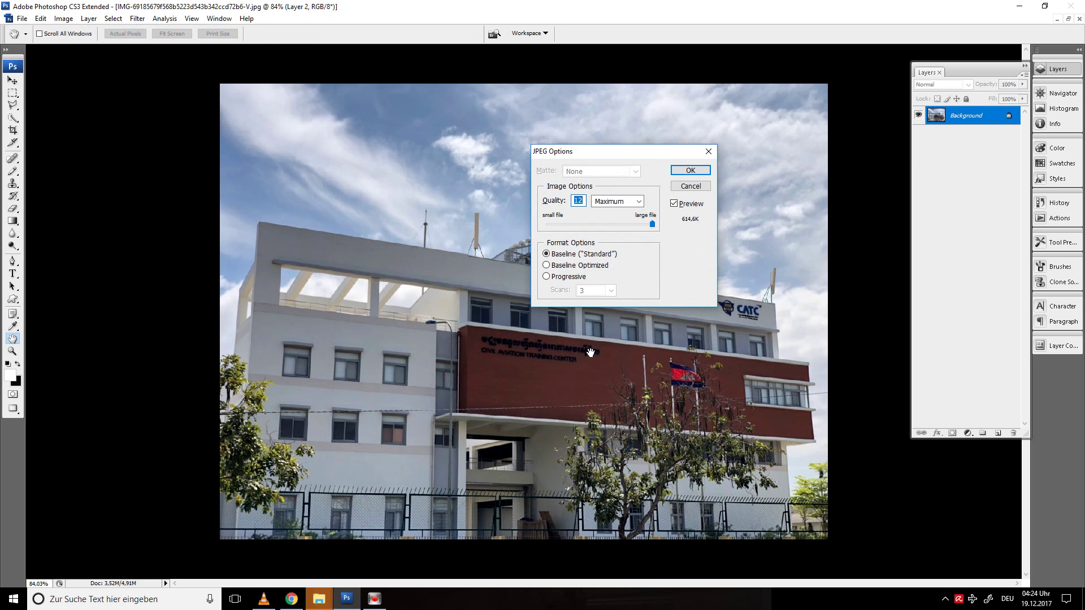
{"action": "key", "text": "Return"}
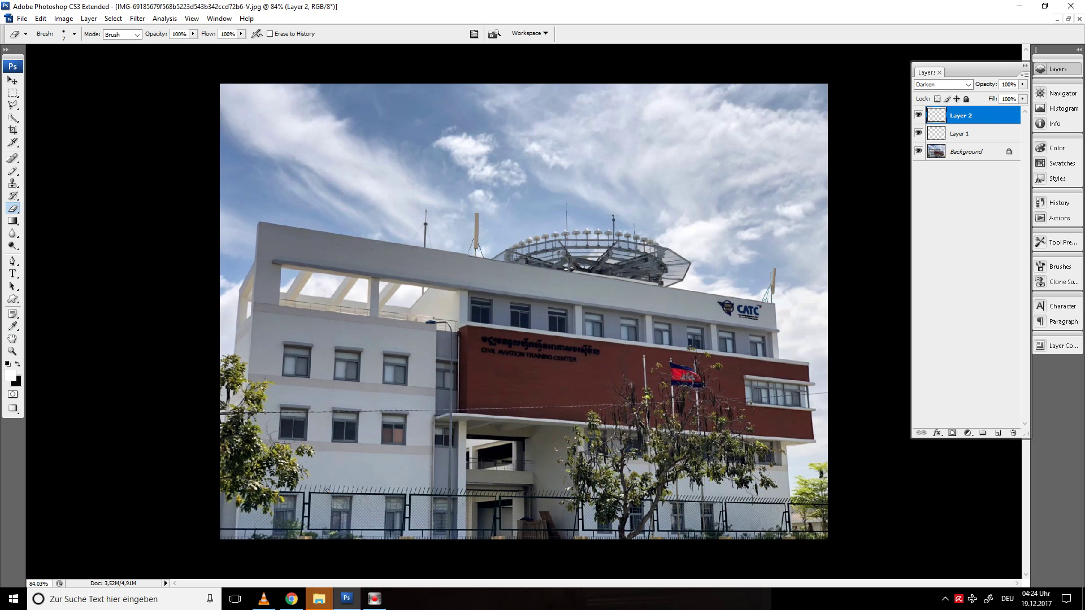